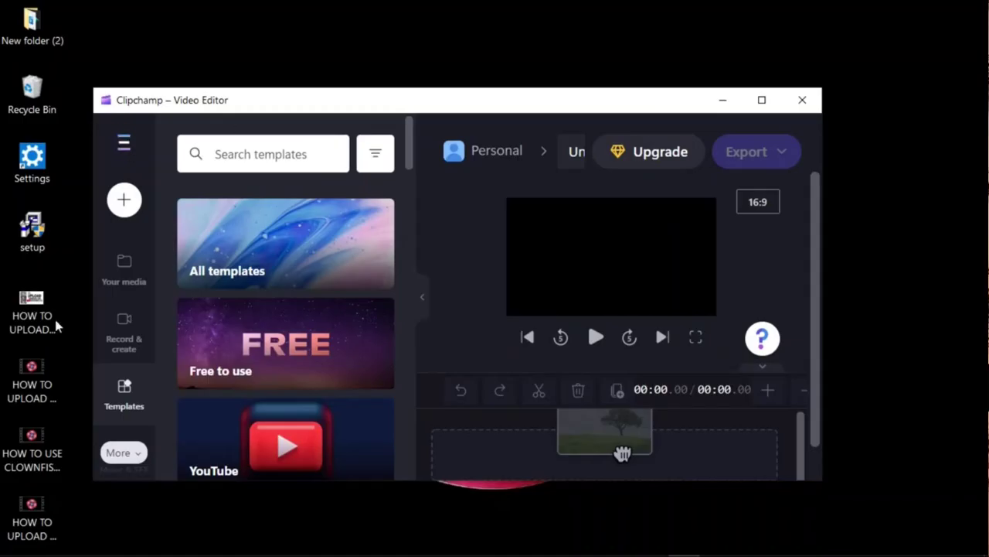
- Import the HOW TO UPLOAD image from the desktop into the media library and add it to the timeline
{"action": "left_click_drag", "start_coordinate": [29, 297], "coordinate": [263, 232]}
{"action": "left_click", "coordinate": [762, 100]}
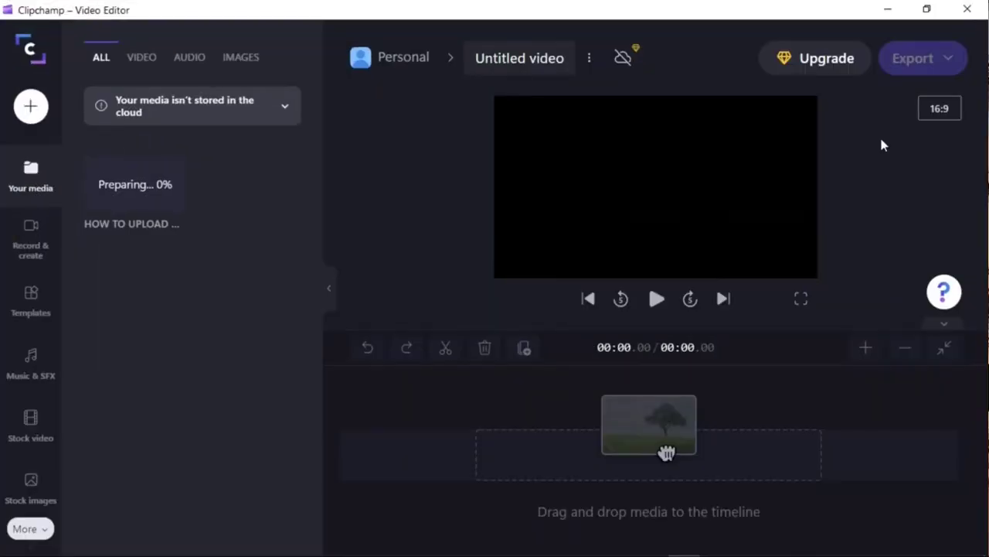
{"action": "left_click", "coordinate": [169, 201]}
{"action": "left_click", "coordinate": [457, 377]}
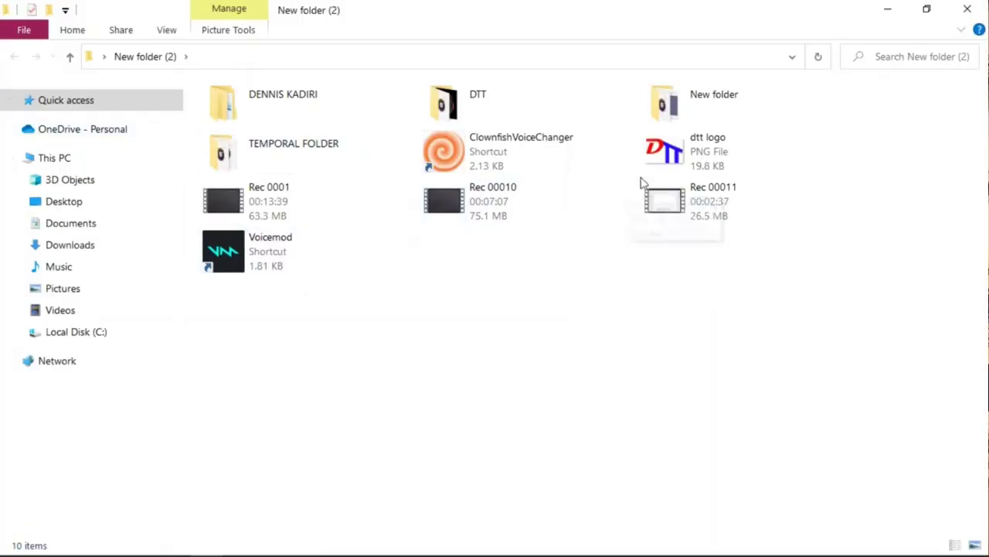
- Import dtt logo.png from New folder (2), add it to the timeline and play the video
{"action": "left_click_drag", "start_coordinate": [662, 148], "coordinate": [503, 533]}
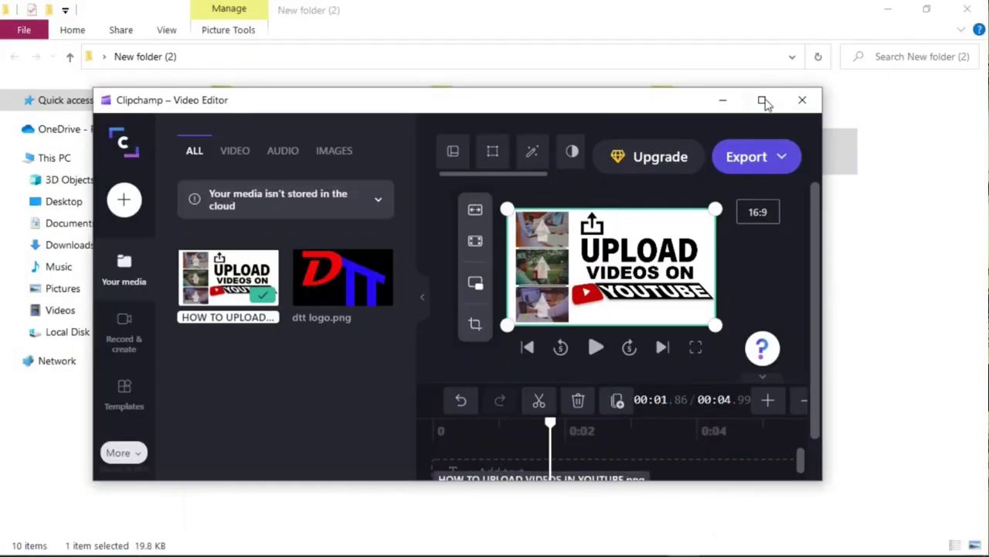
{"action": "left_click", "coordinate": [762, 100]}
{"action": "left_click", "coordinate": [285, 201]}
{"action": "key", "text": "space"}
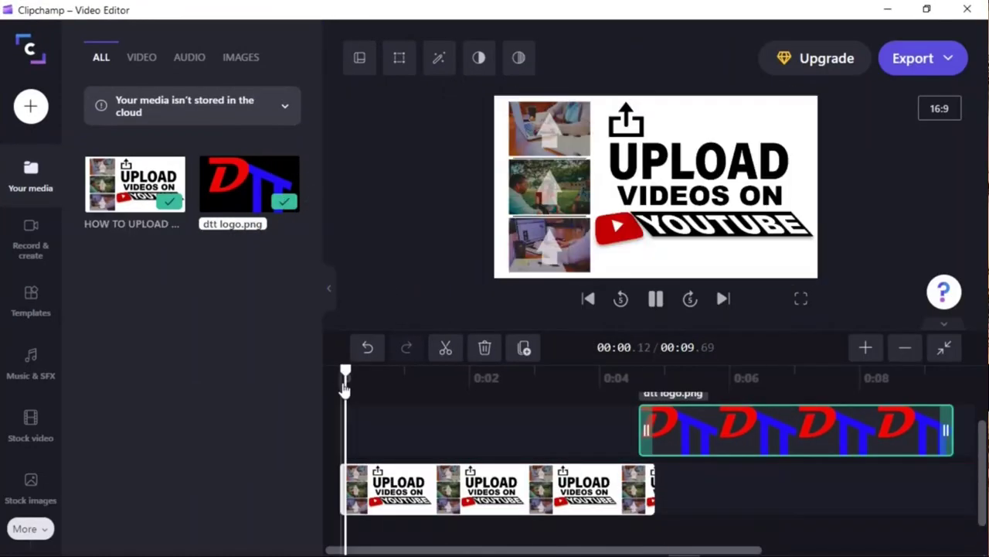
- Hide the media library, move the dtt logo clip onto the image's track with a gap between them, and play from the start
{"action": "left_click", "coordinate": [328, 287]}
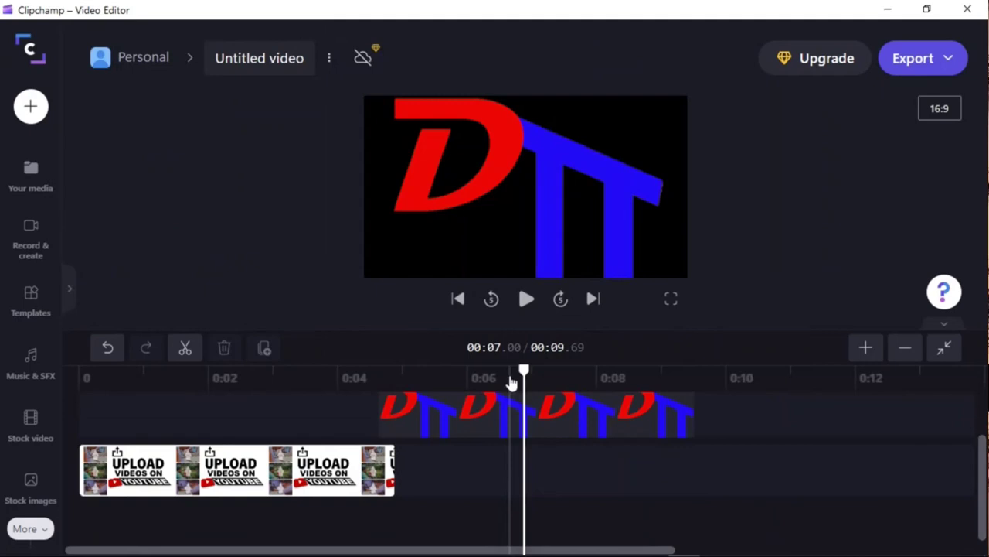
{"action": "left_click_drag", "start_coordinate": [512, 371], "coordinate": [259, 371]}
{"action": "left_click_drag", "start_coordinate": [453, 420], "coordinate": [587, 471]}
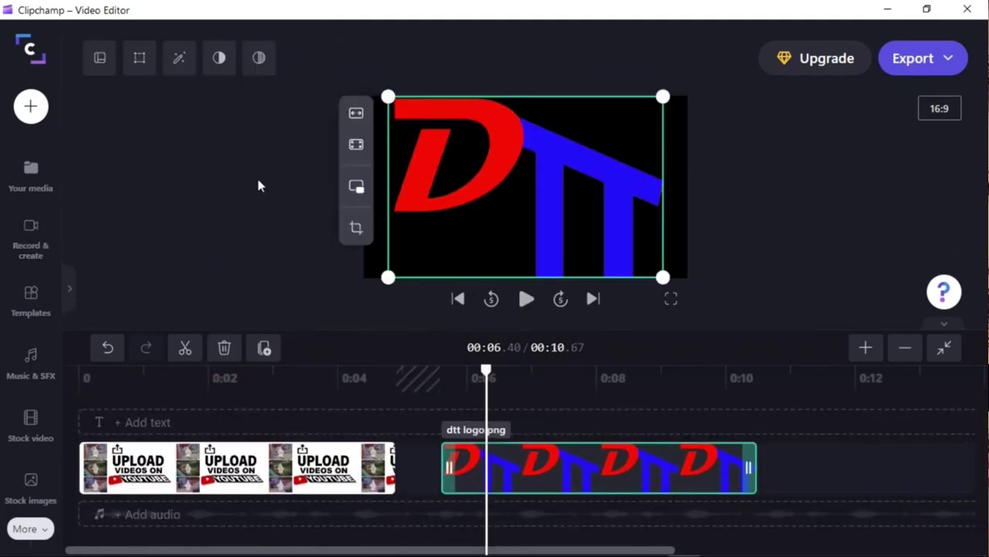
{"action": "left_click", "coordinate": [458, 298]}
{"action": "left_click", "coordinate": [525, 299]}
{"action": "left_click", "coordinate": [530, 305]}
- Reopen the media library and add a second copy of dtt logo.png to the timeline
{"action": "left_click", "coordinate": [69, 288]}
{"action": "left_click", "coordinate": [285, 202]}
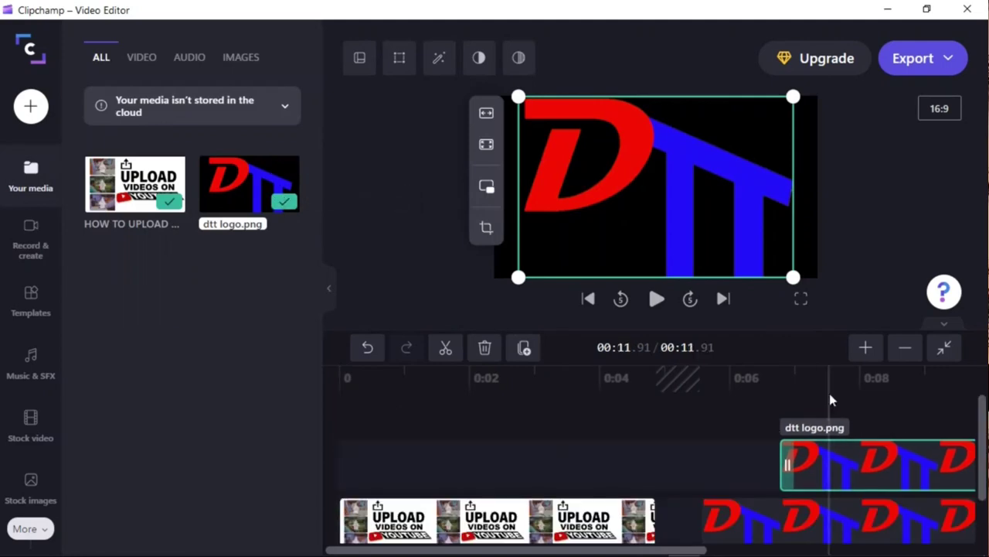
{"action": "right_click", "coordinate": [634, 456]}
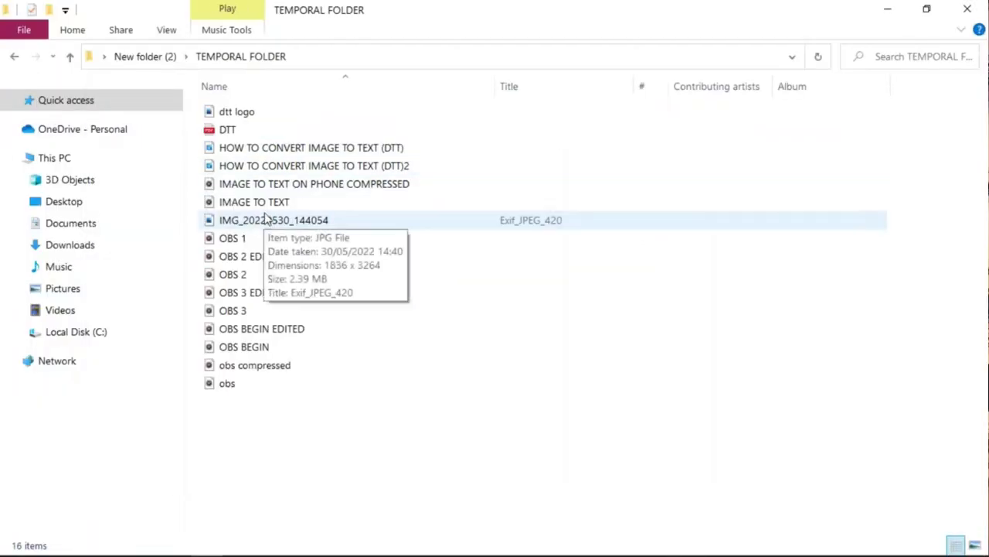
{"action": "left_click_drag", "start_coordinate": [320, 228], "coordinate": [353, 263]}
{"action": "left_click_drag", "start_coordinate": [353, 263], "coordinate": [354, 263]}
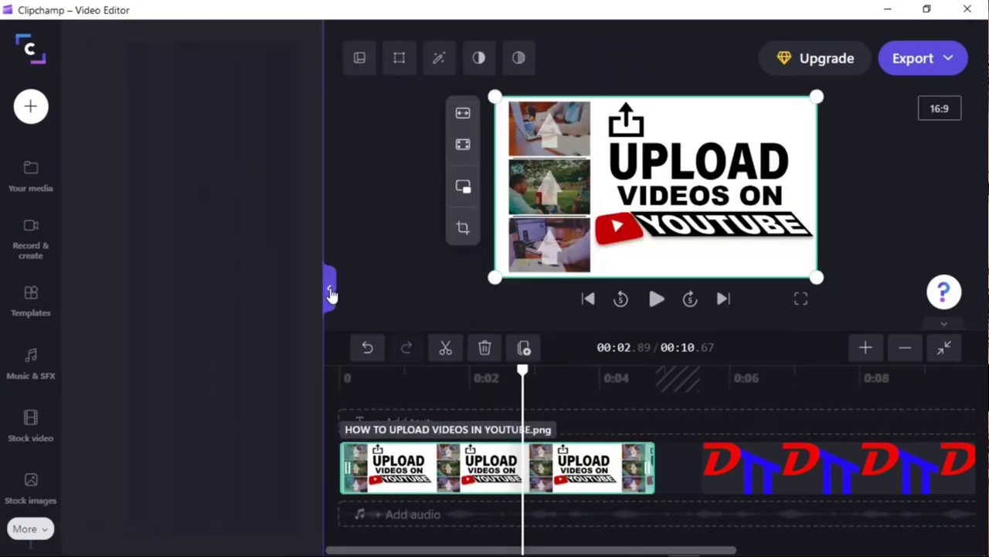
- Hide the media library, split the HOW TO UPLOAD VIDEOS image clip at 2.89 s and select its second part
{"action": "left_click", "coordinate": [328, 287]}
{"action": "left_click", "coordinate": [344, 466]}
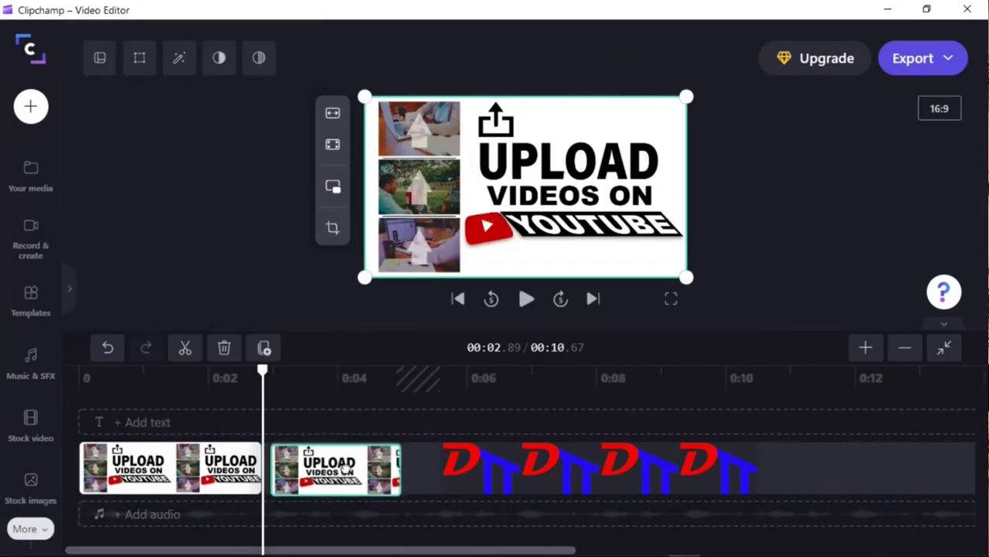
{"action": "left_click", "coordinate": [129, 397]}
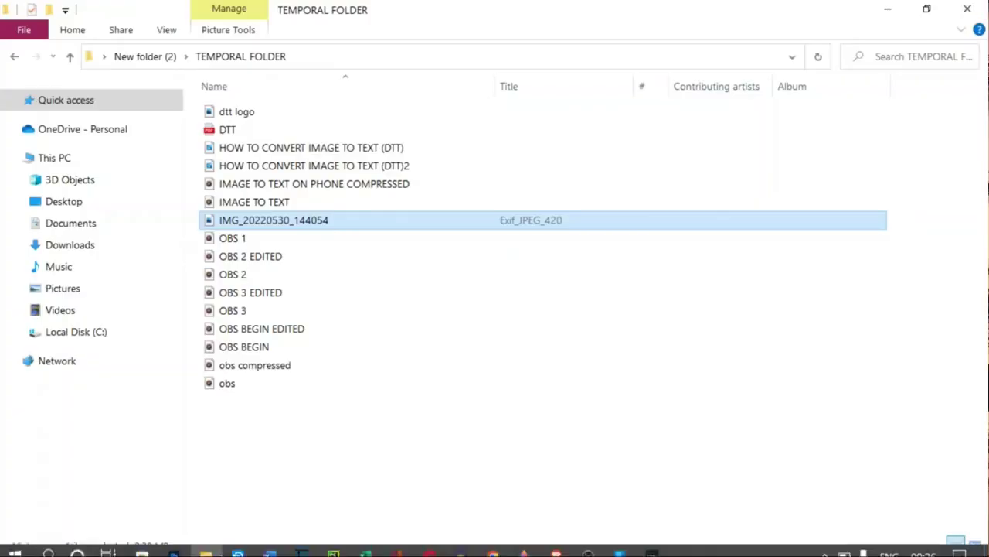
{"action": "left_click", "coordinate": [48, 552]}
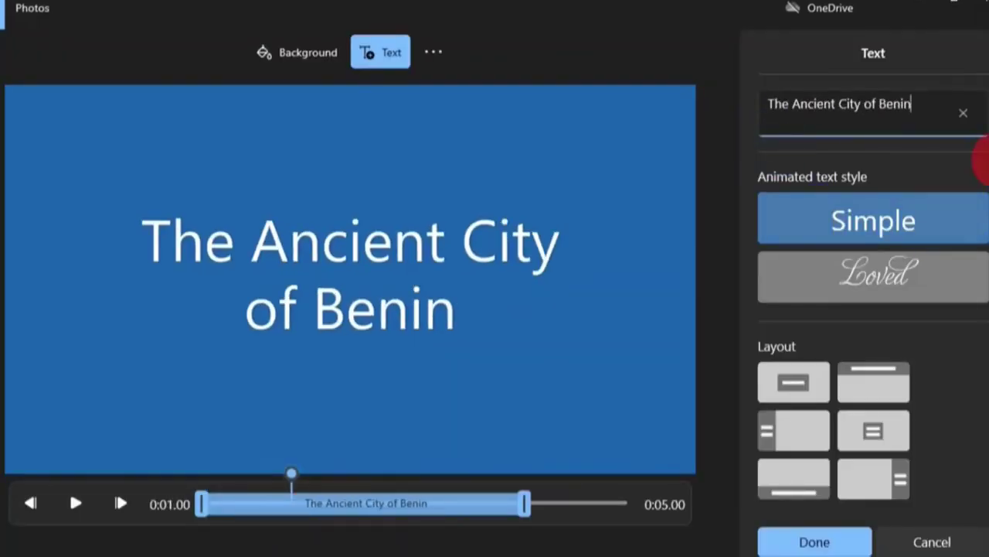
- In the Photos video editor, apply the Adventure text style to the title "The Ancient City of Benin" and preview it
{"action": "scroll", "coordinate": [979, 178], "scroll_direction": "down", "scroll_amount": 1}
{"action": "left_click", "coordinate": [874, 228]}
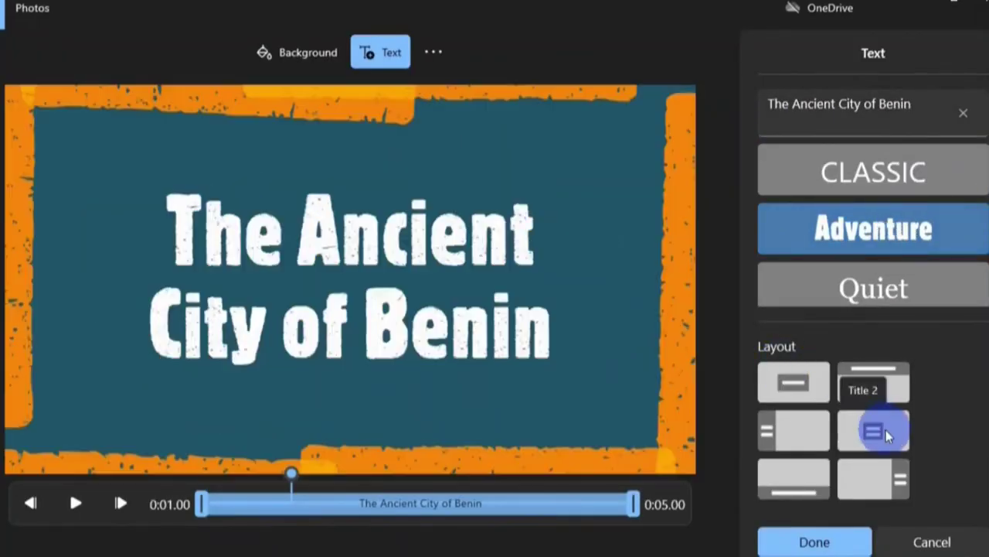
{"action": "left_click", "coordinate": [73, 503]}
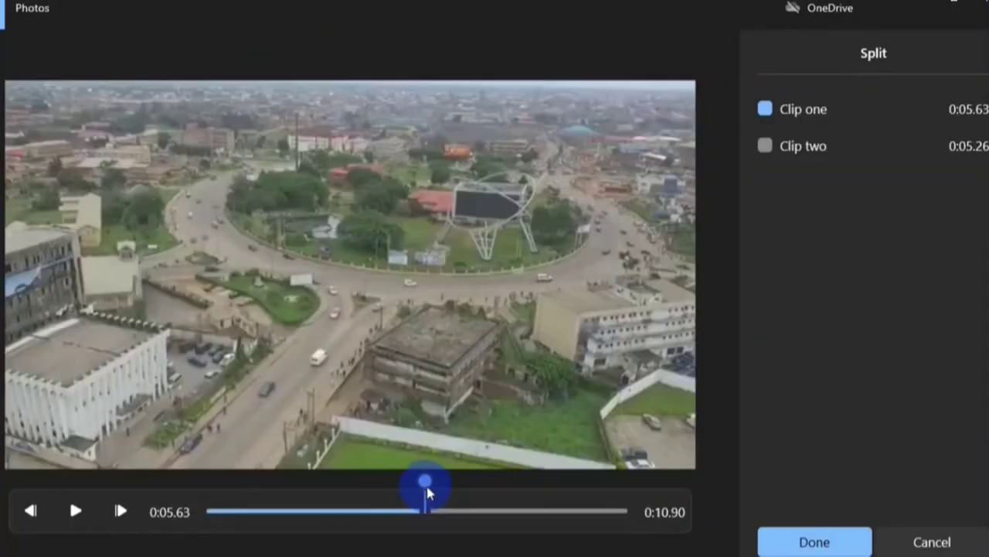
- Split the aerial city clip at 5.63 s
{"action": "left_click", "coordinate": [835, 541]}
{"action": "left_click", "coordinate": [431, 375]}
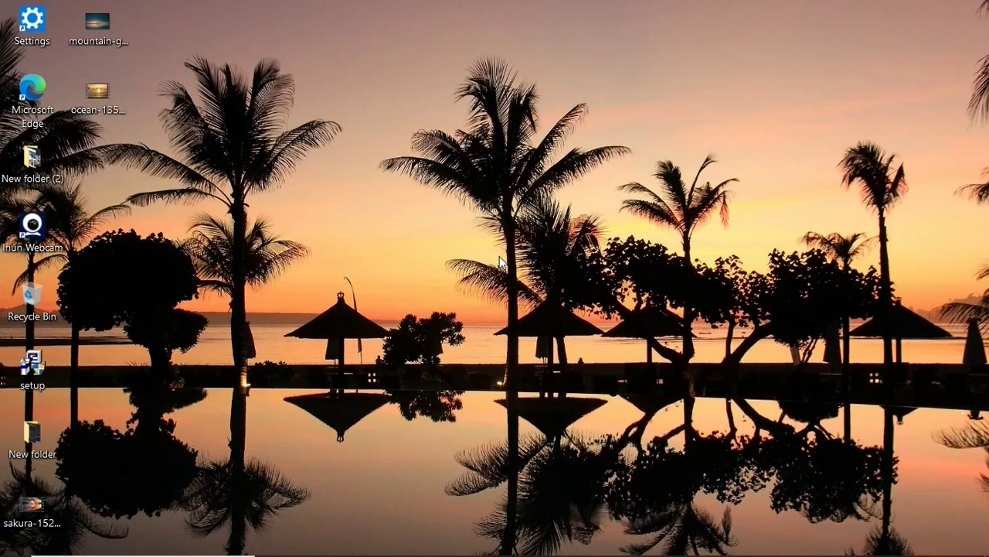
- Switch to Microsoft Store, view the search results for CLIPCHAMP and highlight the search term
{"action": "mouse_move", "coordinate": [302, 553]}
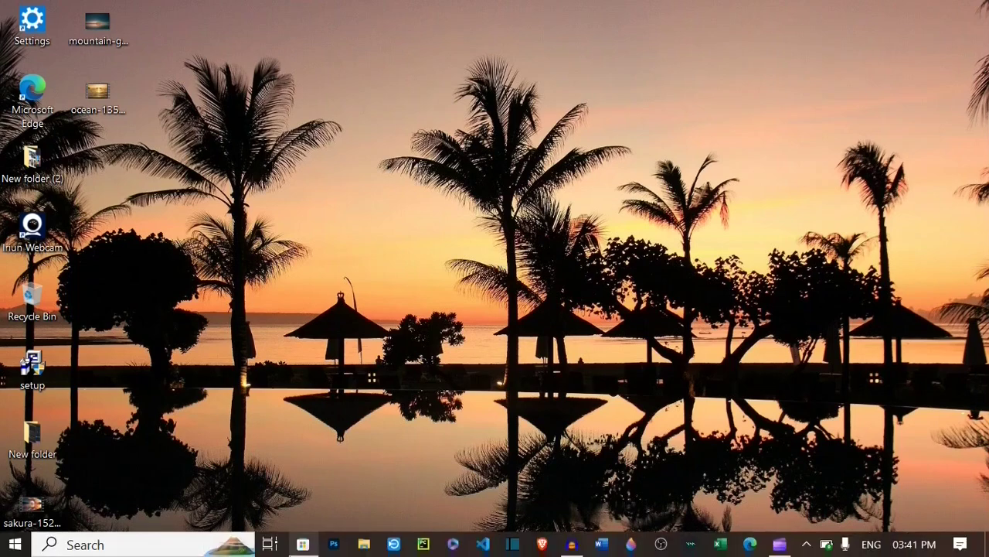
{"action": "left_click", "coordinate": [303, 545]}
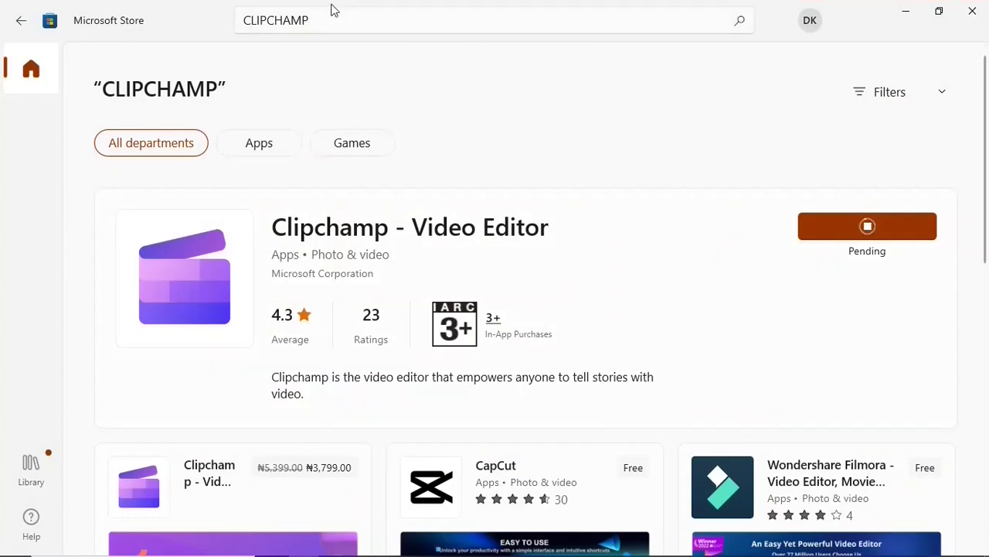
{"action": "left_click", "coordinate": [304, 20]}
{"action": "left_click_drag", "start_coordinate": [305, 20], "coordinate": [239, 20]}
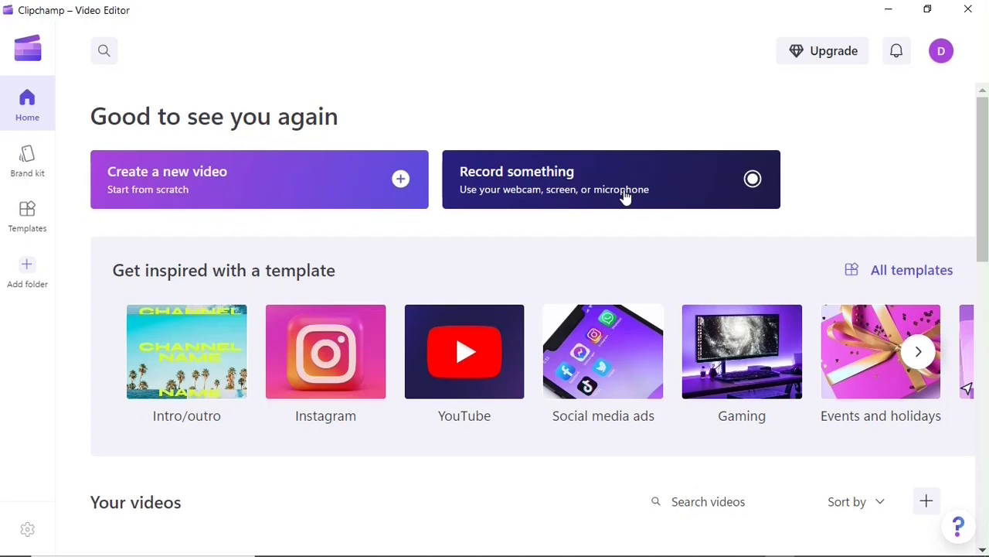
- In Clipchamp, look over the home page from the template categories down to the saved videos
{"action": "left_click_drag", "start_coordinate": [986, 123], "coordinate": [986, 158]}
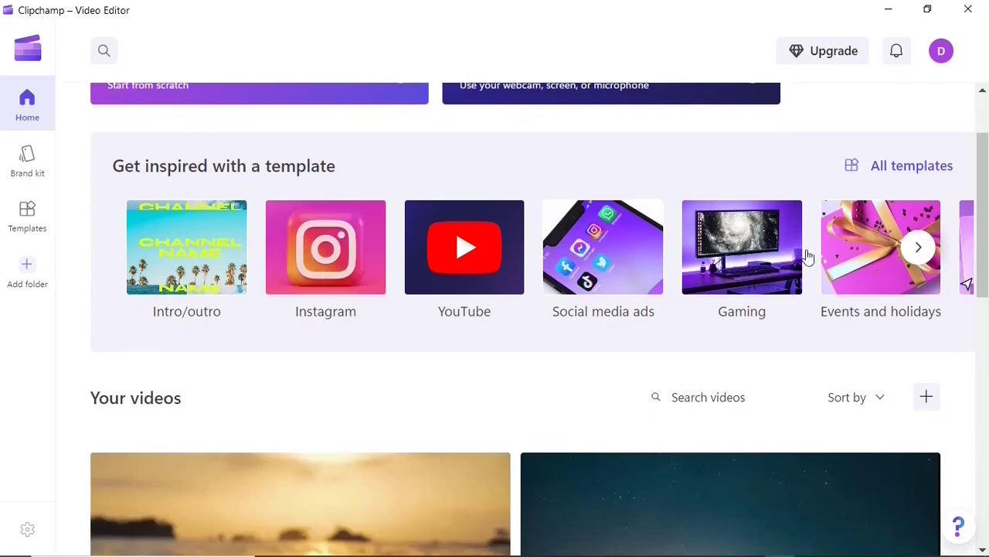
{"action": "left_click_drag", "start_coordinate": [987, 197], "coordinate": [987, 293]}
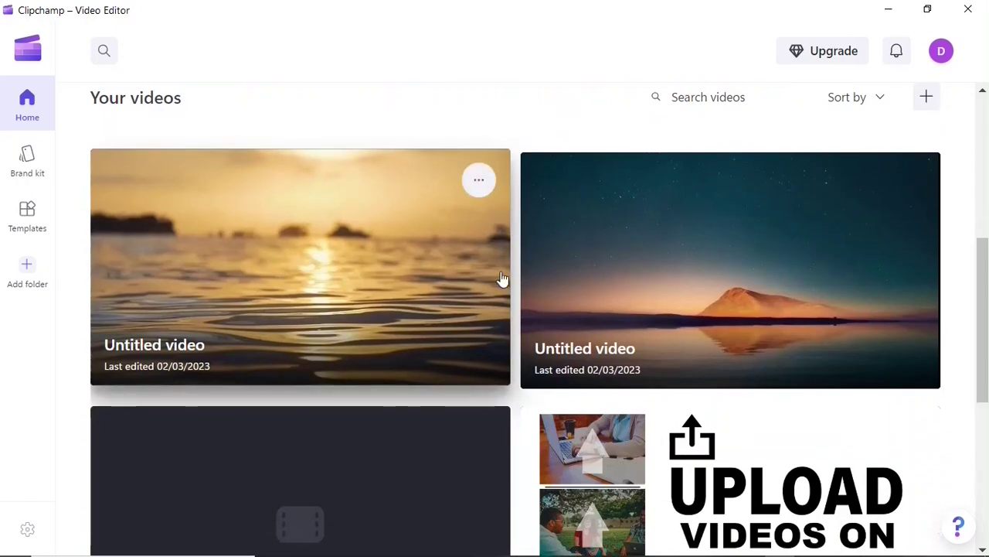
{"action": "left_click_drag", "start_coordinate": [987, 328], "coordinate": [987, 185]}
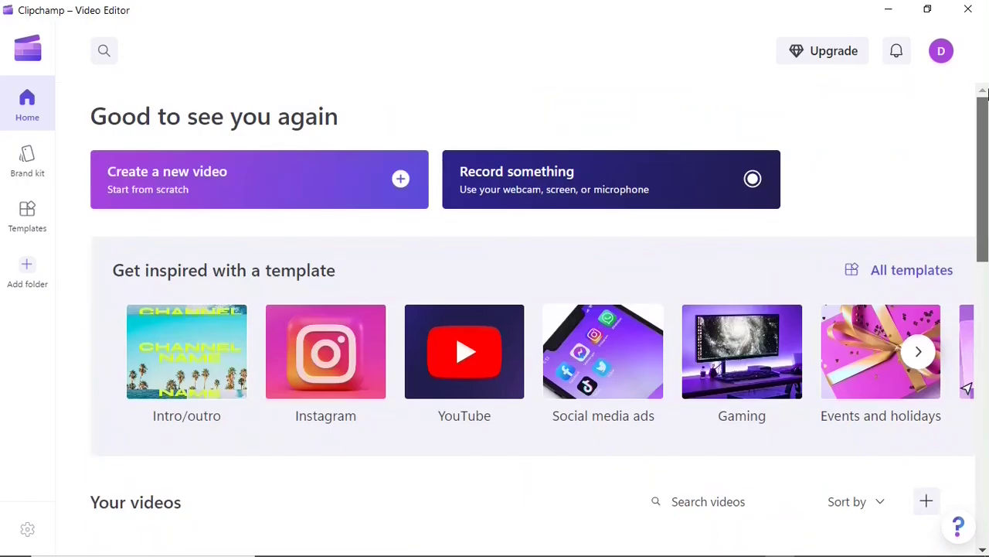
- Compare the monthly and yearly pricing of the upgrade plans and close the plan comparison
{"action": "left_click", "coordinate": [823, 58]}
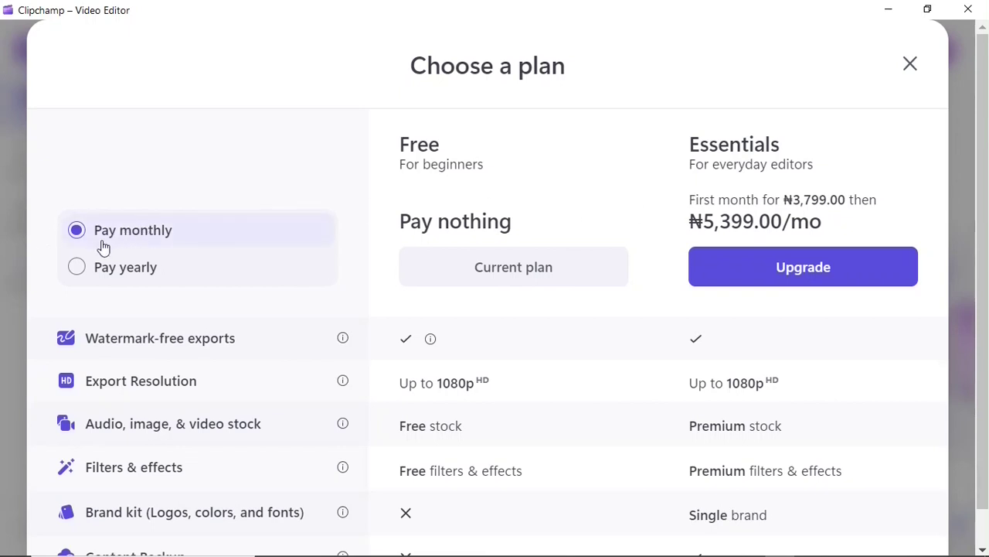
{"action": "left_click", "coordinate": [80, 267]}
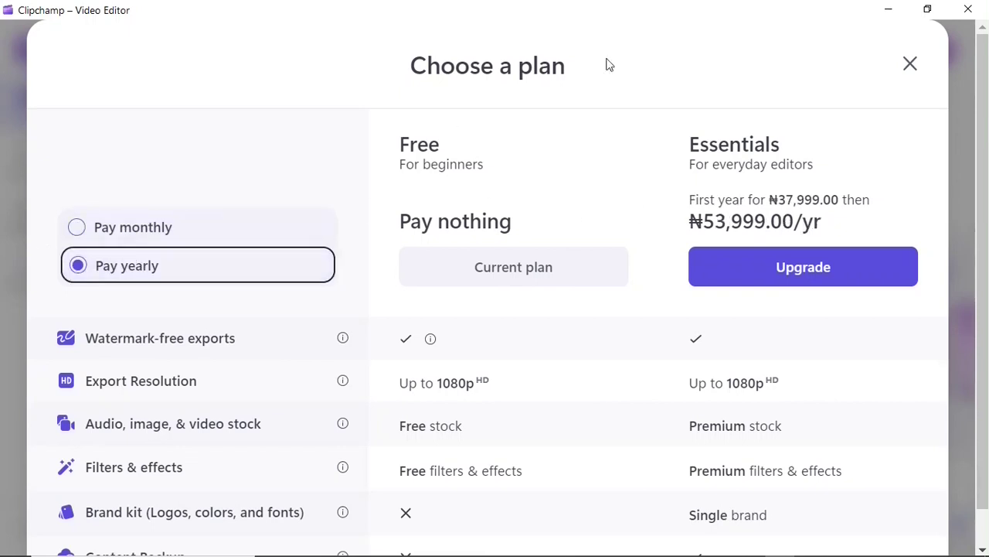
{"action": "left_click", "coordinate": [911, 65]}
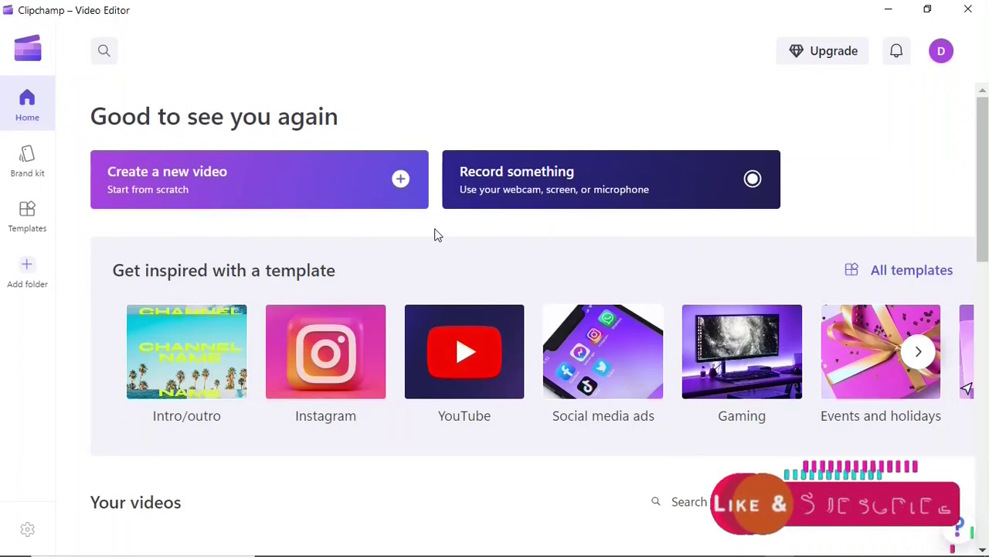
- Create a new video from scratch and hide the media library
{"action": "left_click", "coordinate": [263, 187]}
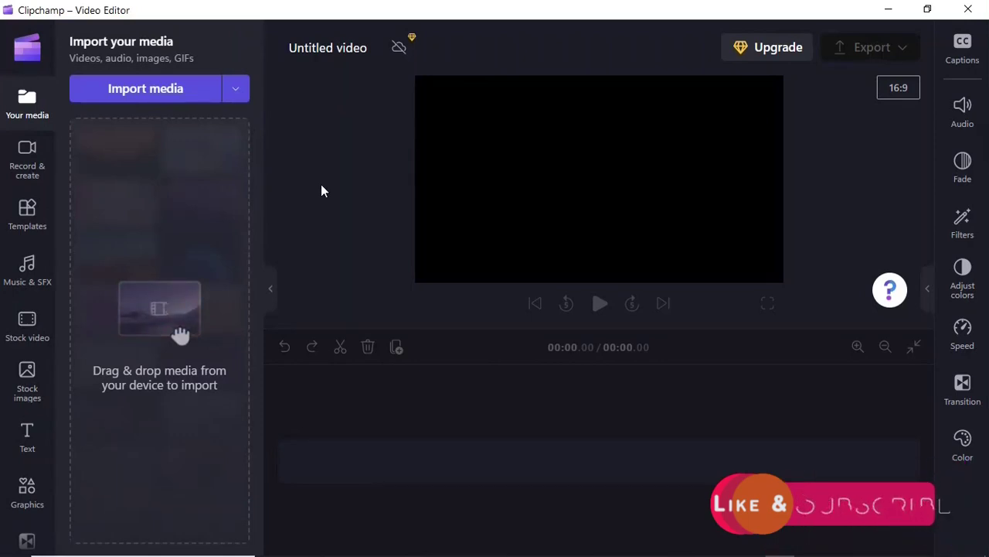
{"action": "left_click", "coordinate": [29, 101]}
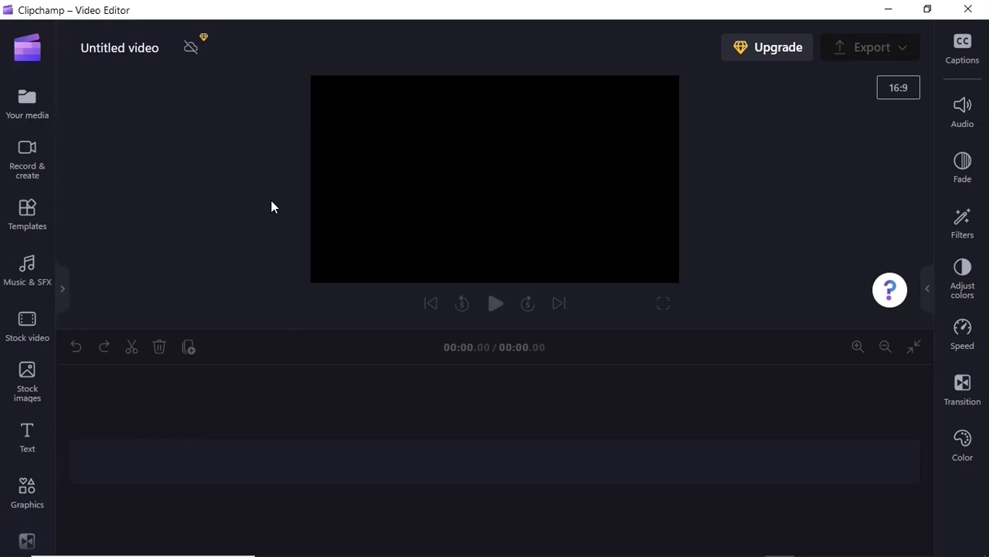
- Review the available aspect ratios down to 21:9 and choose 16:9 for the video
{"action": "left_click", "coordinate": [905, 90]}
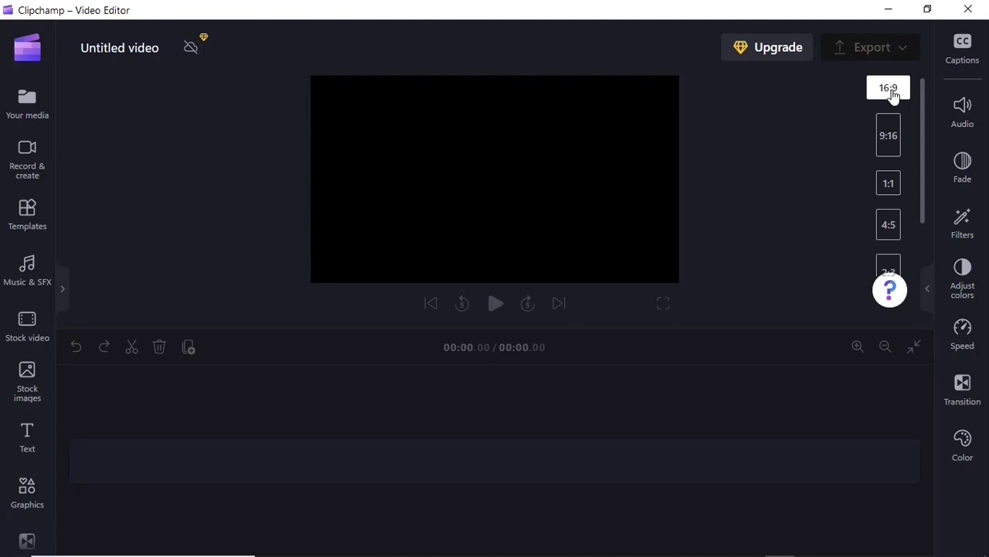
{"action": "scroll", "coordinate": [924, 130], "scroll_direction": "down", "scroll_amount": 2}
{"action": "left_click_drag", "start_coordinate": [923, 196], "coordinate": [919, 51]}
{"action": "left_click_drag", "start_coordinate": [925, 174], "coordinate": [925, 242]}
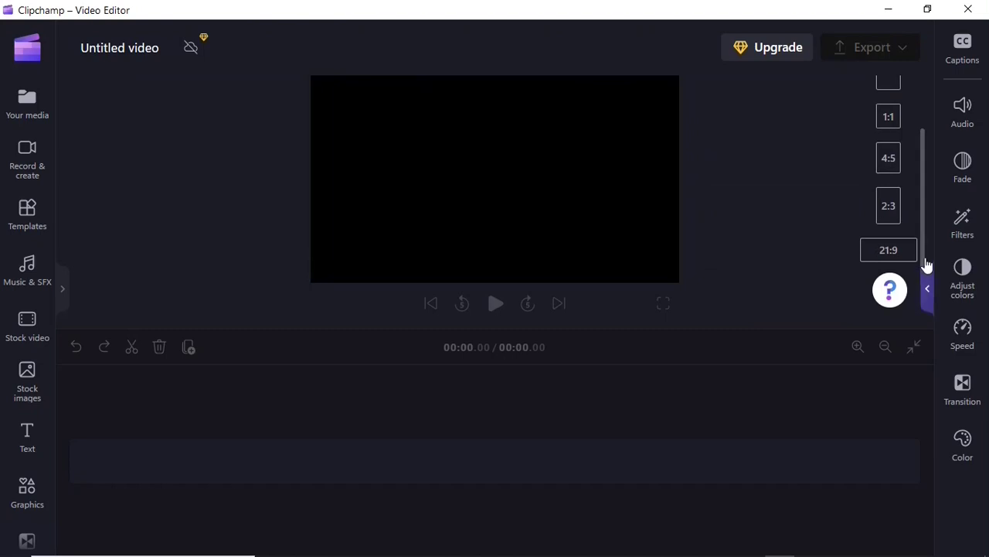
{"action": "left_click_drag", "start_coordinate": [923, 250], "coordinate": [919, 178]}
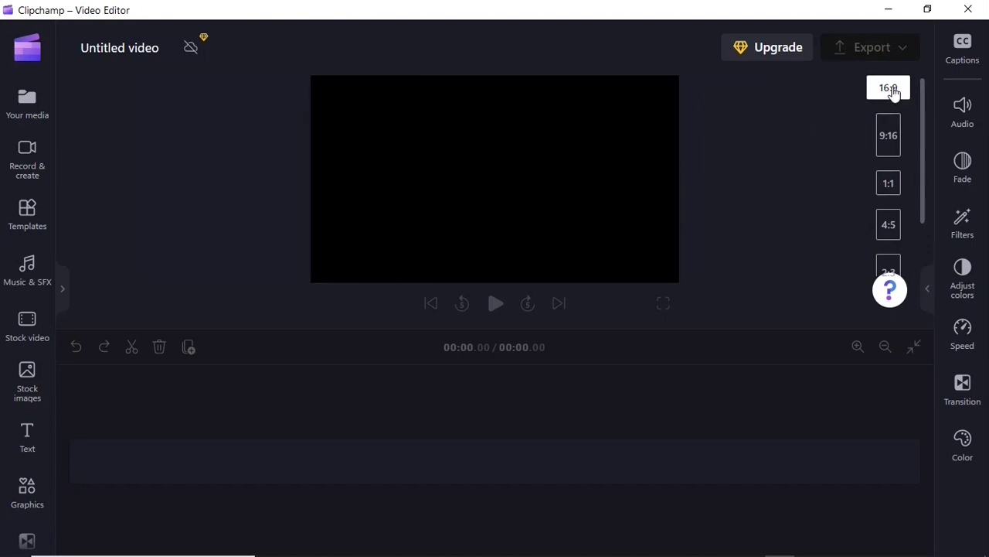
{"action": "left_click", "coordinate": [895, 91]}
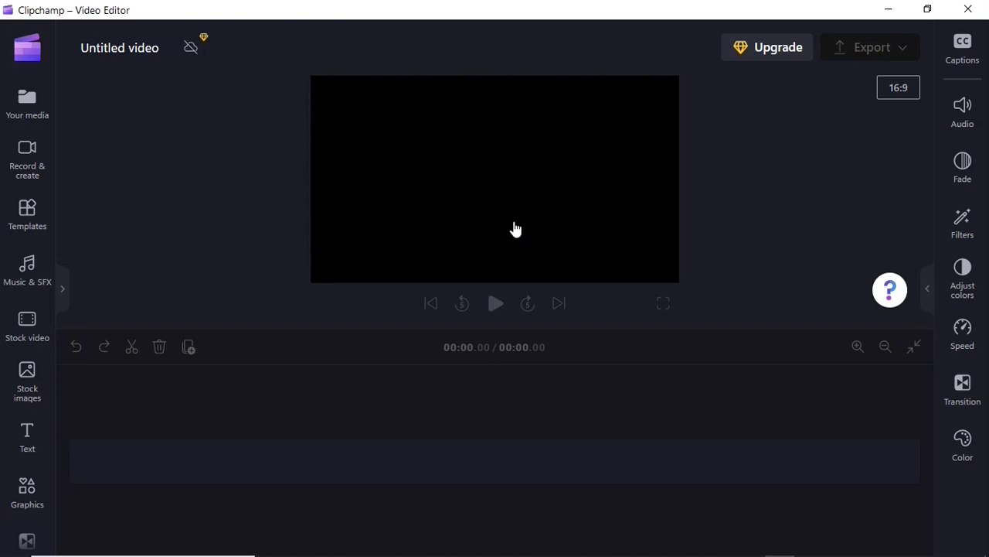
- Import the mountain-gc9a367668_1920 image and the ocean-135658 and sakura-152126 videos from the Desktop into the media library
{"action": "left_click", "coordinate": [38, 108]}
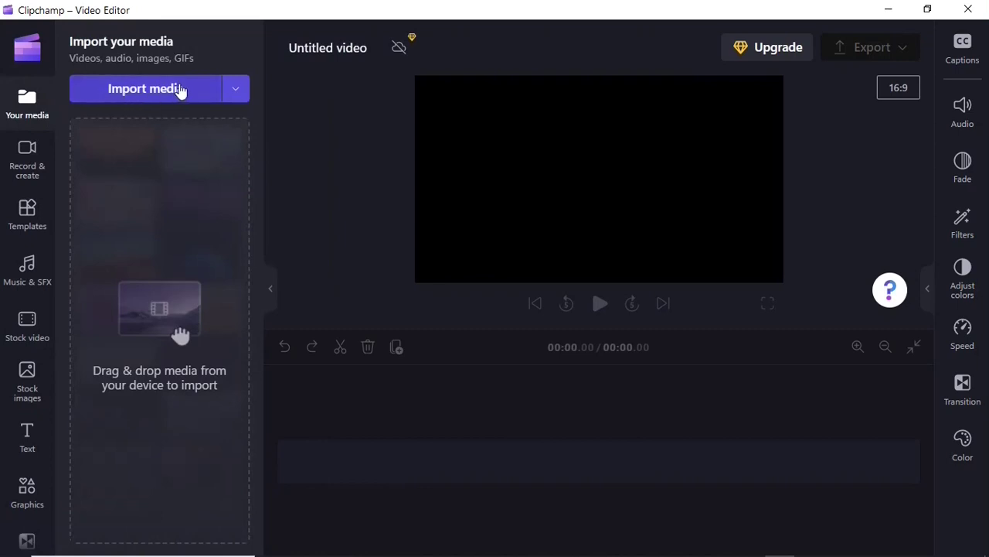
{"action": "left_click", "coordinate": [137, 92]}
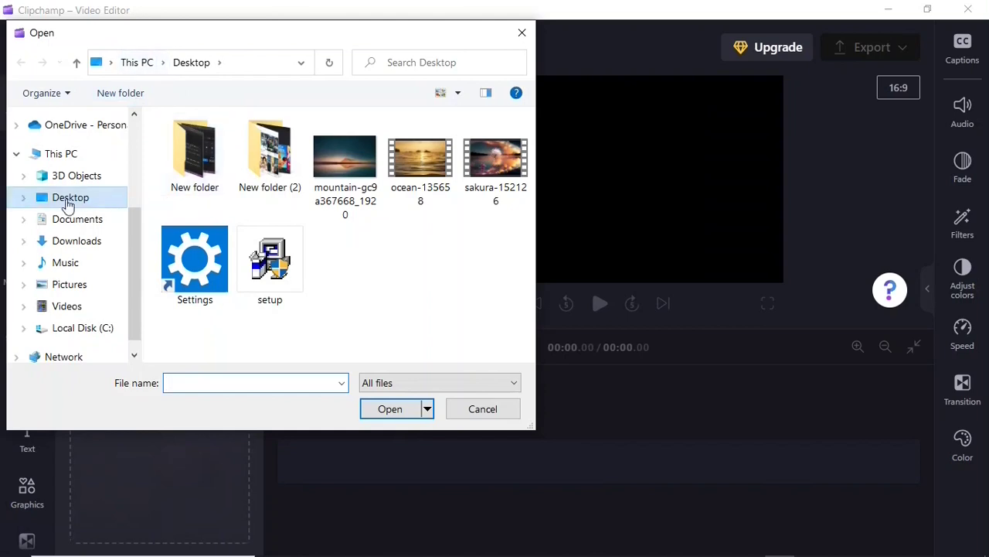
{"action": "left_click", "coordinate": [68, 203]}
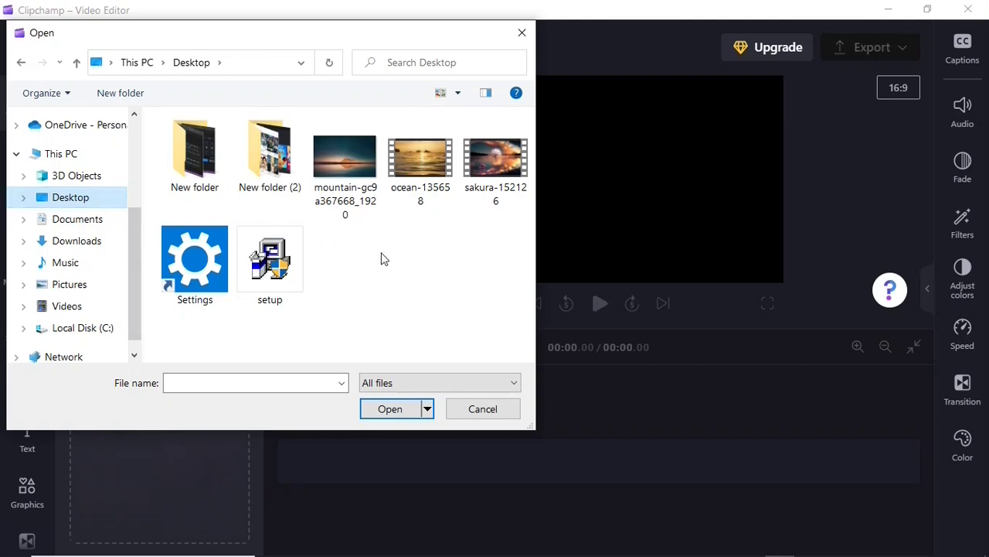
{"action": "left_click", "coordinate": [345, 166]}
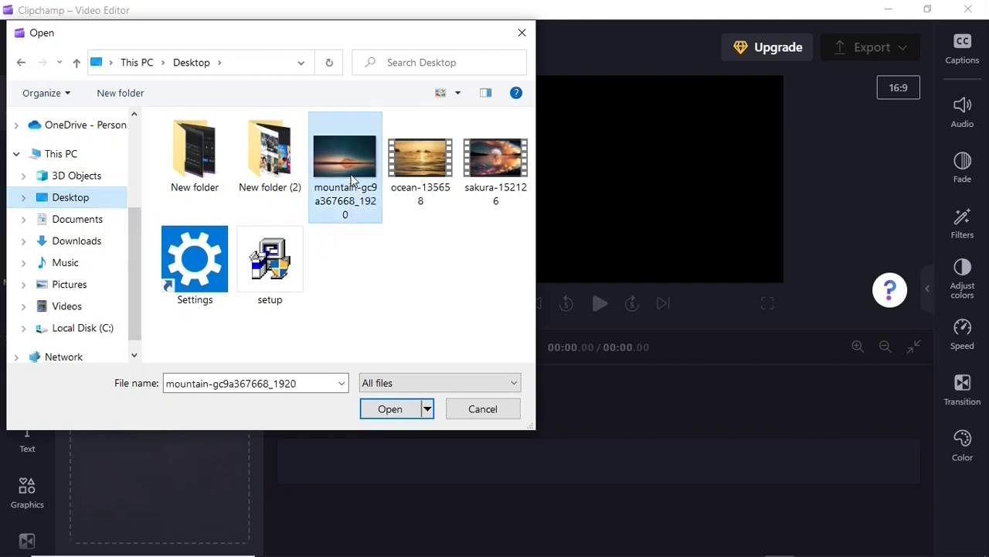
{"action": "left_click", "coordinate": [475, 161], "text": "shift"}
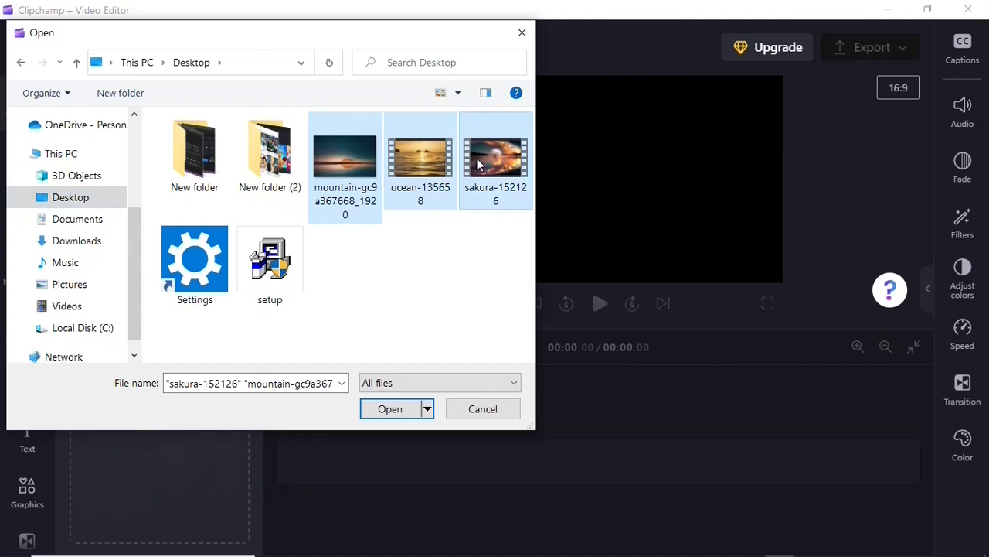
{"action": "left_click", "coordinate": [389, 415]}
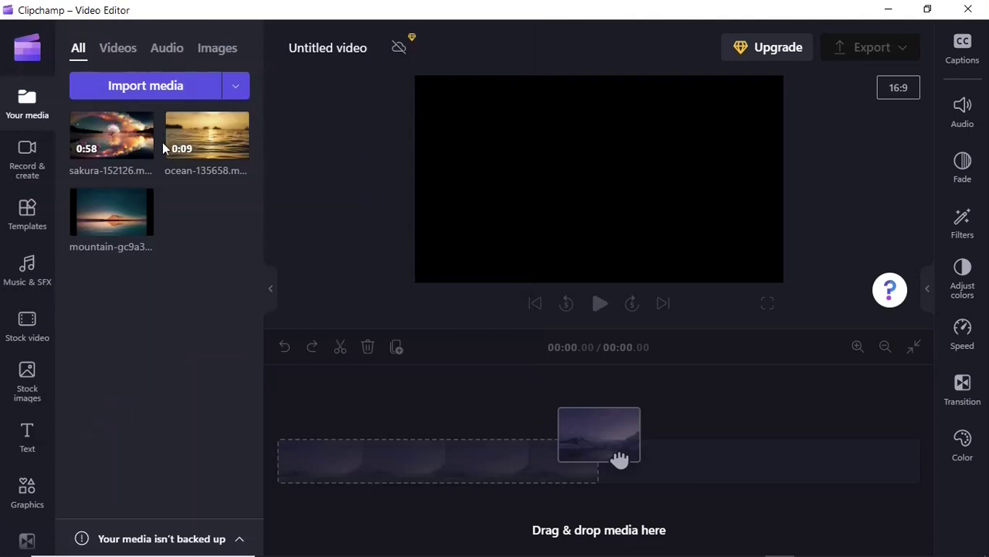
- Look through the imported media filtered by videos, audio and images, and return to showing all media
{"action": "mouse_move", "coordinate": [121, 145]}
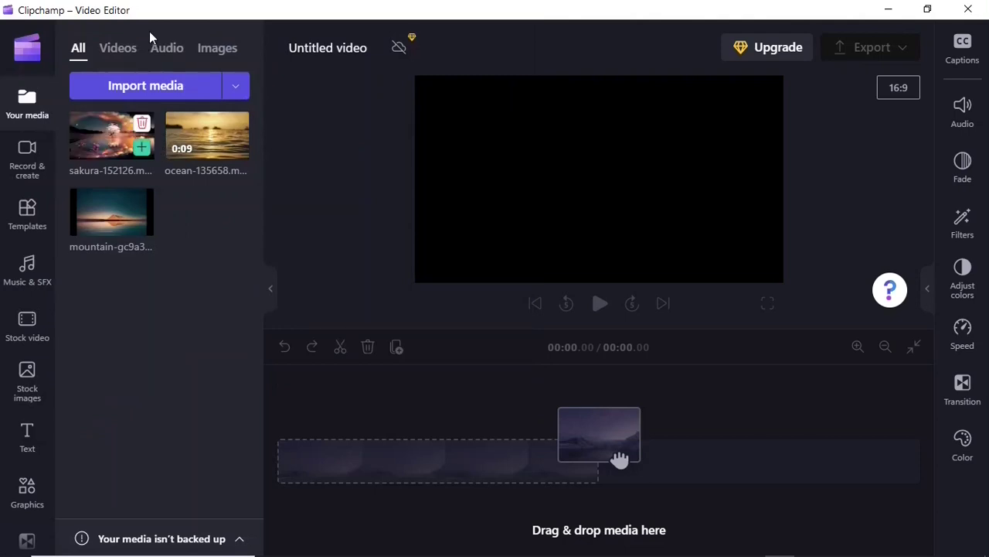
{"action": "left_click", "coordinate": [116, 54]}
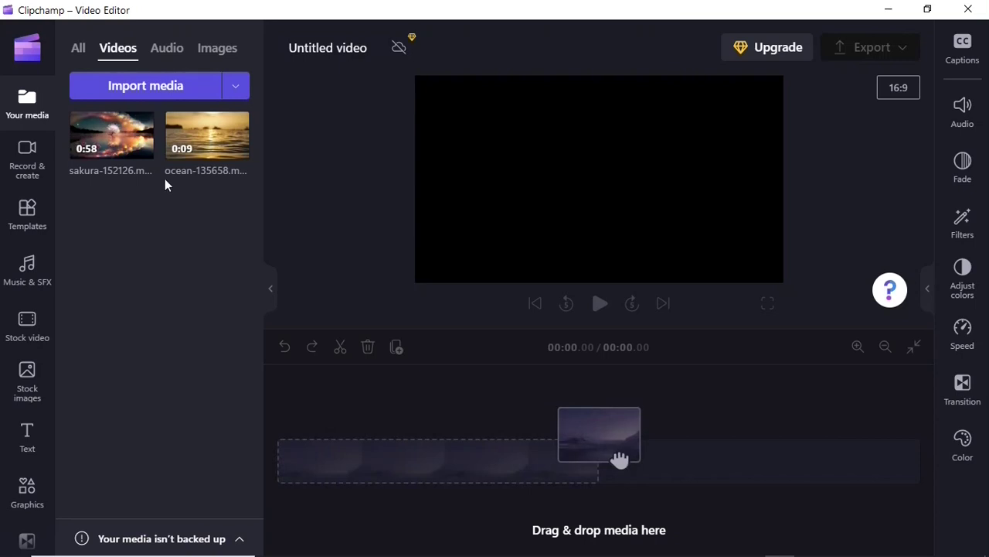
{"action": "left_click", "coordinate": [173, 49]}
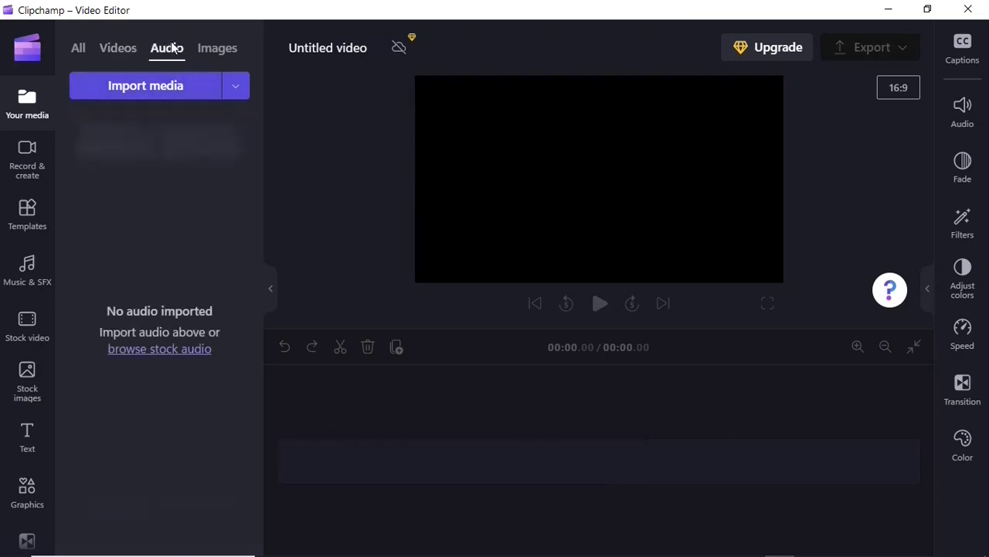
{"action": "left_click", "coordinate": [228, 55]}
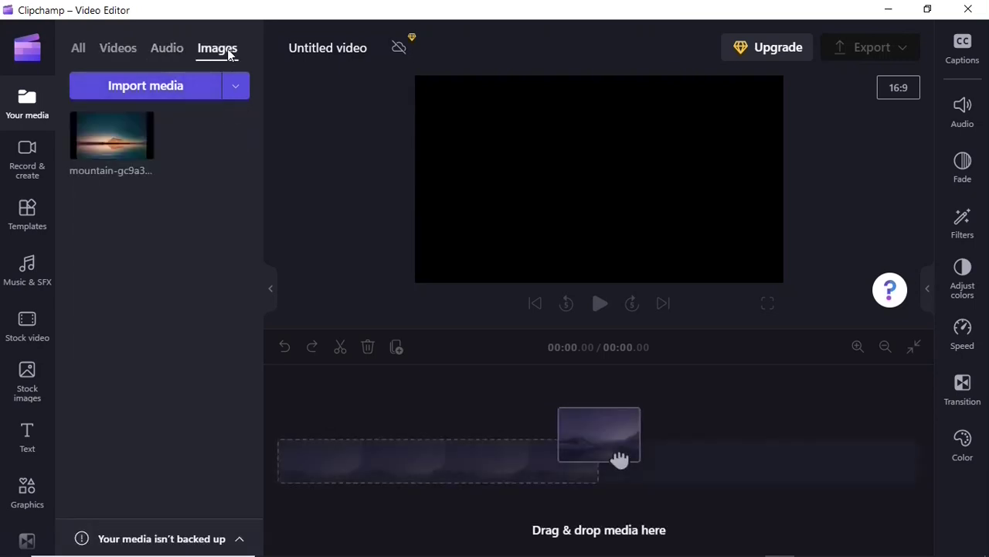
{"action": "left_click", "coordinate": [82, 51]}
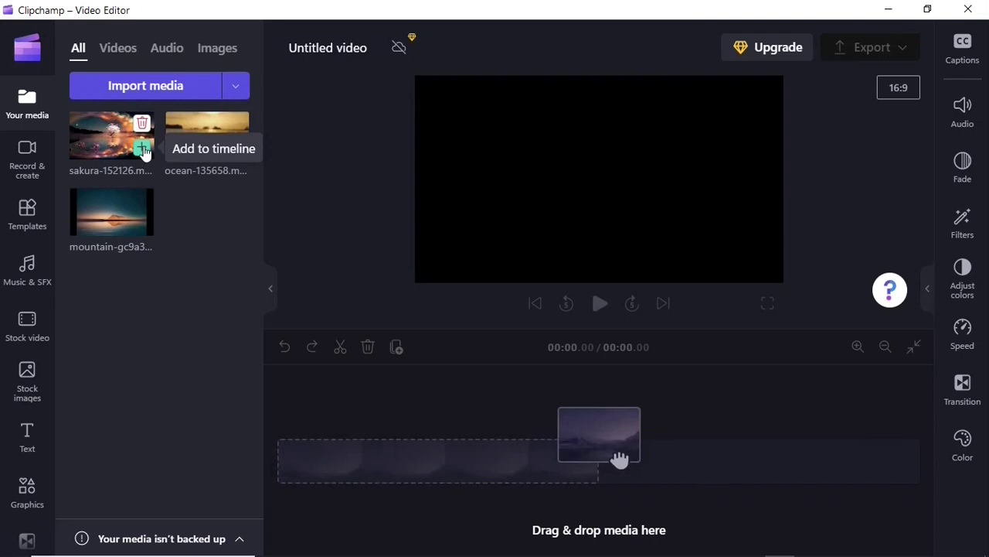
- Add the sakura video, the ocean video and the mountain image to the timeline in that order with gaps between them, and hide the media library
{"action": "left_click", "coordinate": [143, 149]}
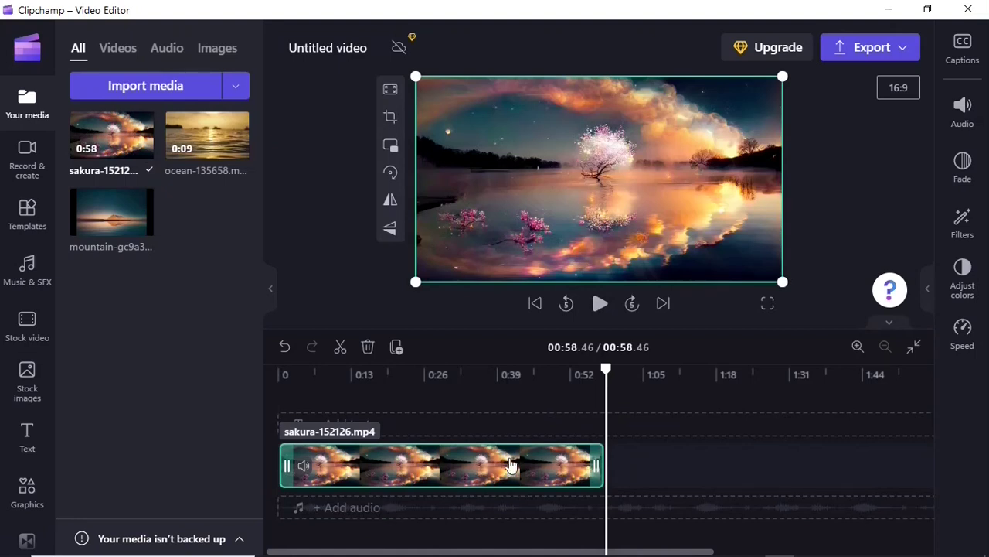
{"action": "mouse_move", "coordinate": [202, 128]}
{"action": "left_click_drag", "start_coordinate": [197, 138], "coordinate": [723, 484]}
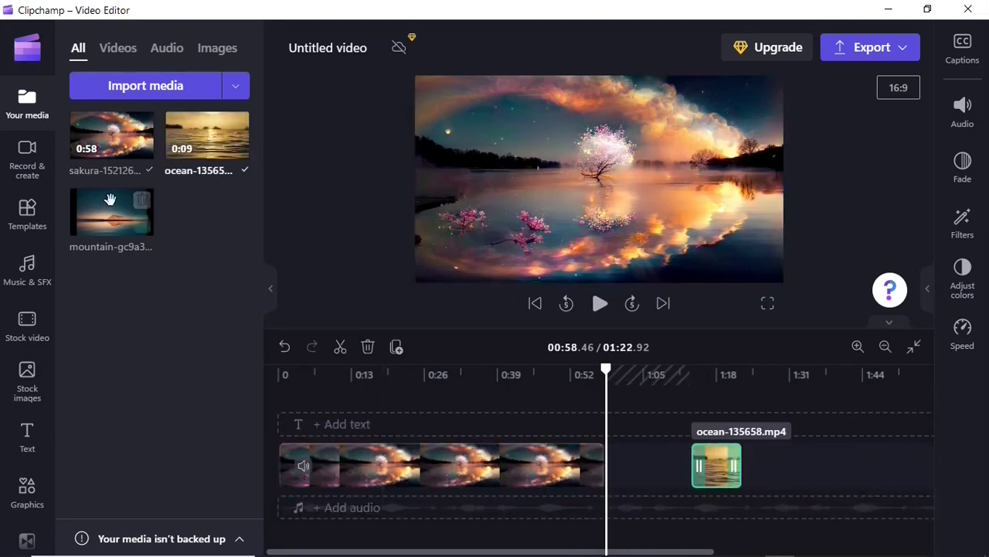
{"action": "left_click_drag", "start_coordinate": [108, 198], "coordinate": [827, 461]}
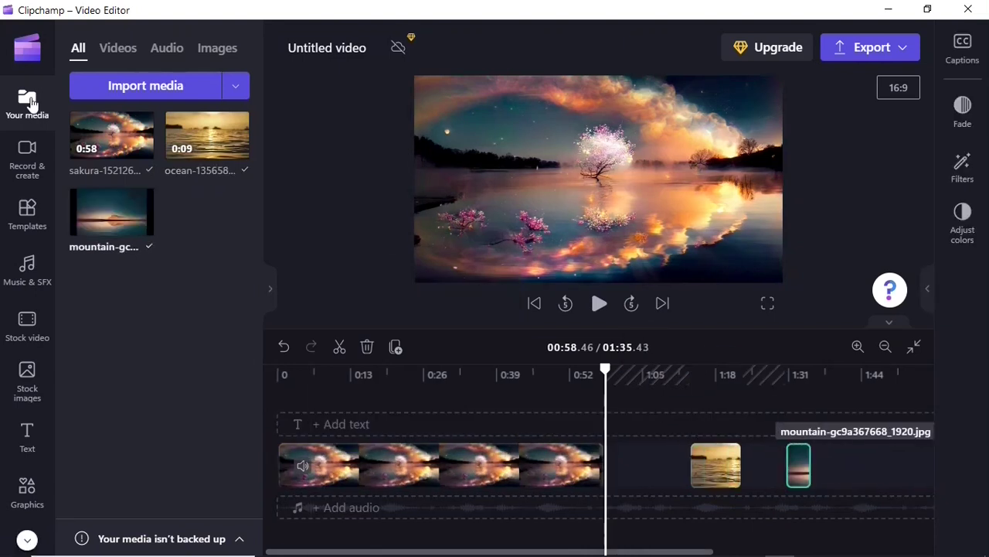
{"action": "left_click", "coordinate": [30, 101]}
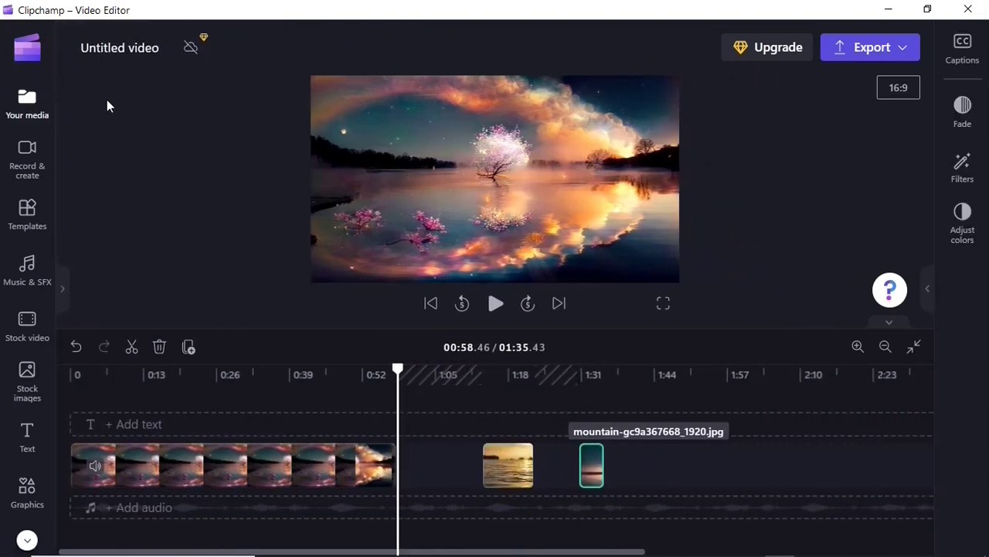
- Rearrange the timeline by moving the sakura clip behind the mountain image, the ocean clip to about 0:39 and the mountain image to about 0:58
{"action": "mouse_move", "coordinate": [402, 482]}
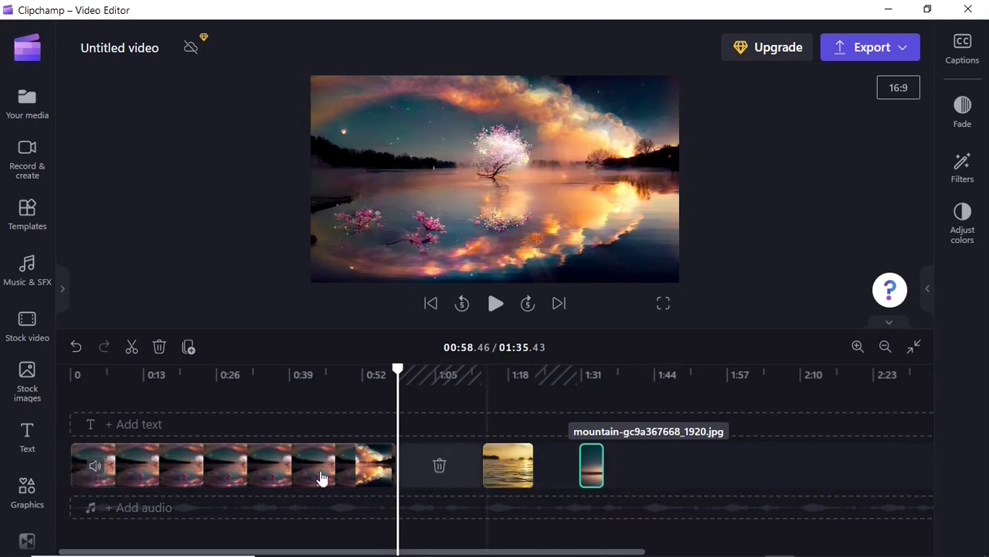
{"action": "left_click", "coordinate": [236, 475]}
{"action": "left_click_drag", "start_coordinate": [701, 480], "coordinate": [813, 478]}
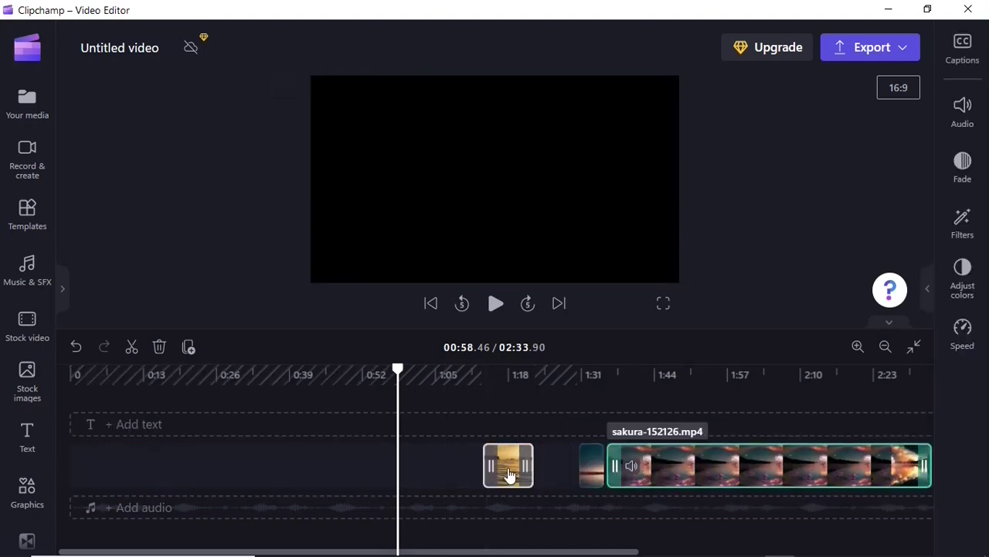
{"action": "left_click_drag", "start_coordinate": [508, 467], "coordinate": [320, 467]}
{"action": "left_click_drag", "start_coordinate": [594, 473], "coordinate": [390, 476]}
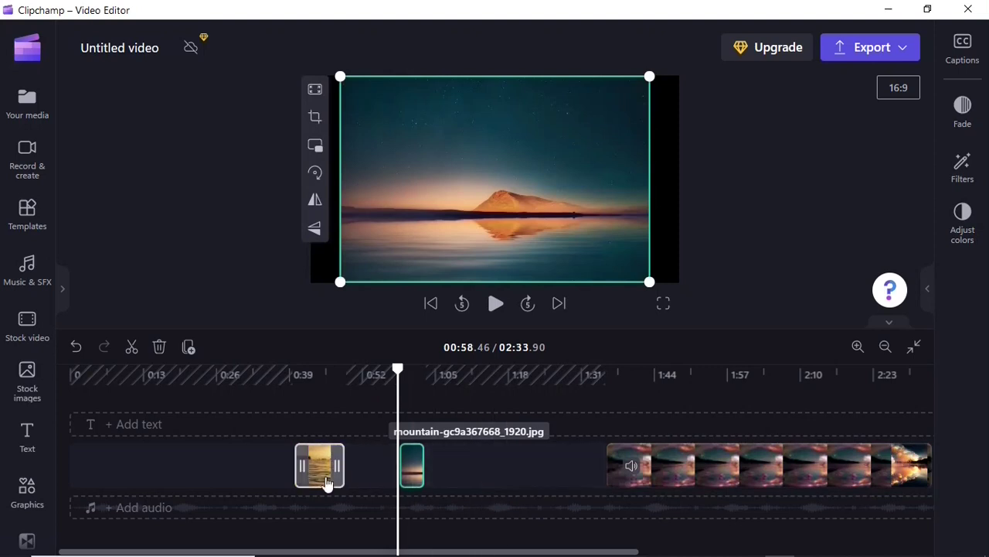
- Delete the gaps between the three clips and the empty gap at the start of the timeline
{"action": "mouse_move", "coordinate": [374, 476]}
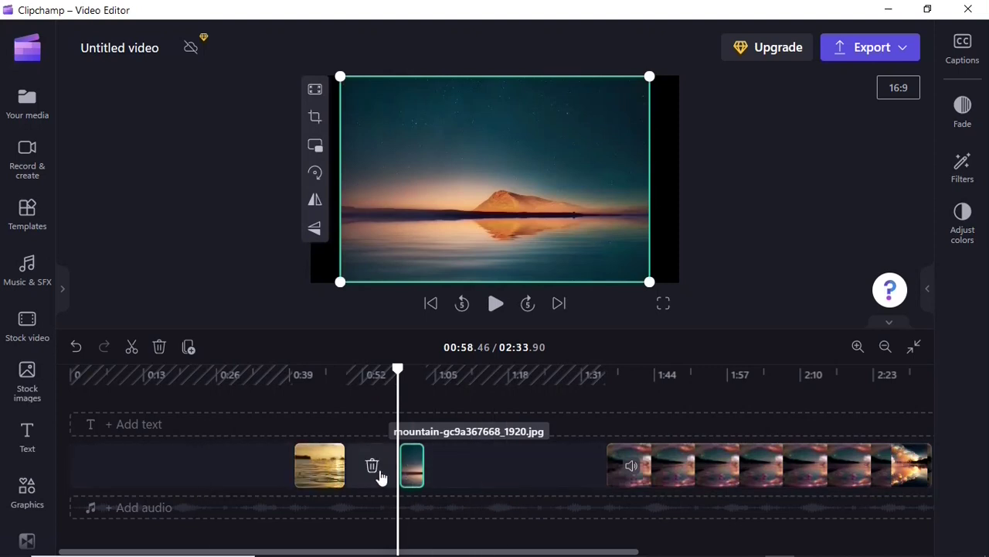
{"action": "mouse_move", "coordinate": [552, 467]}
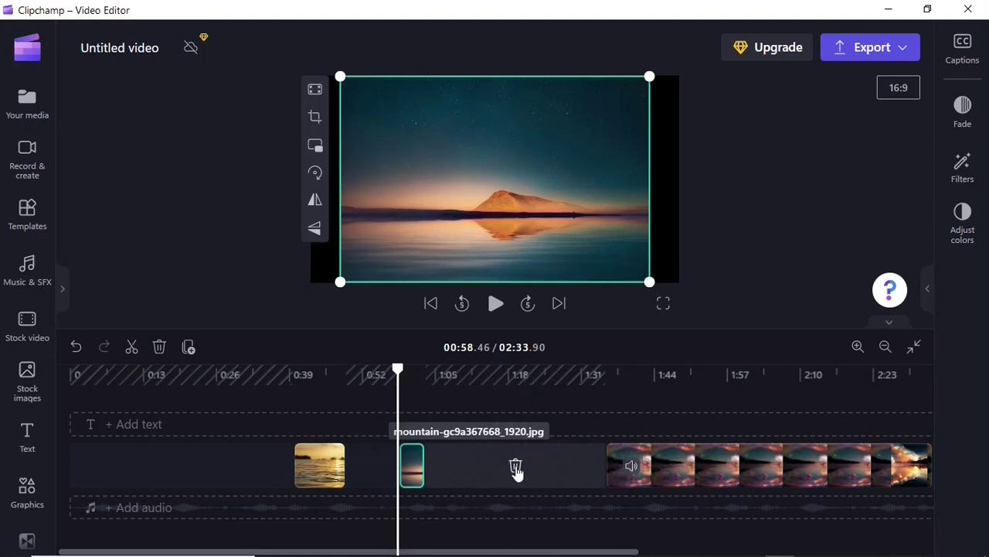
{"action": "left_click", "coordinate": [516, 467]}
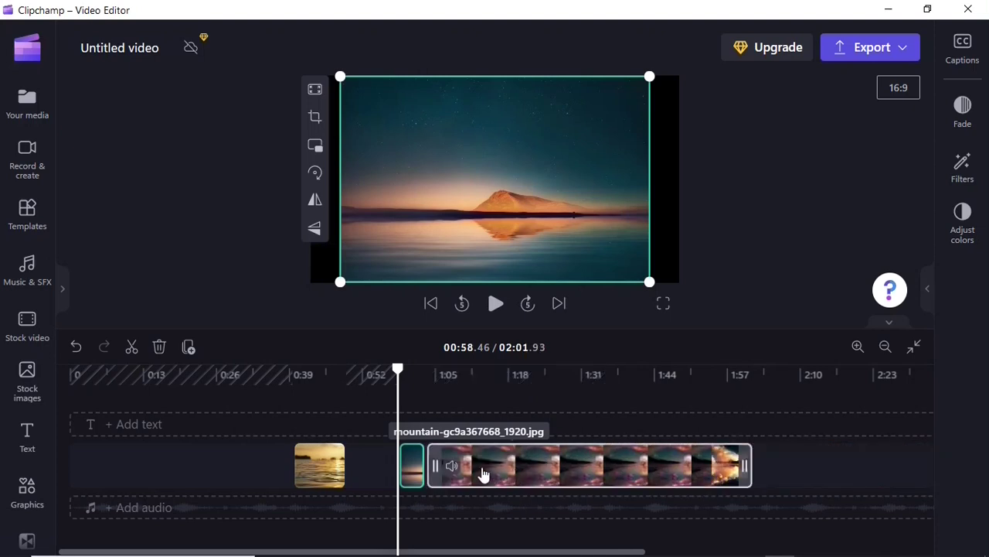
{"action": "mouse_move", "coordinate": [372, 472]}
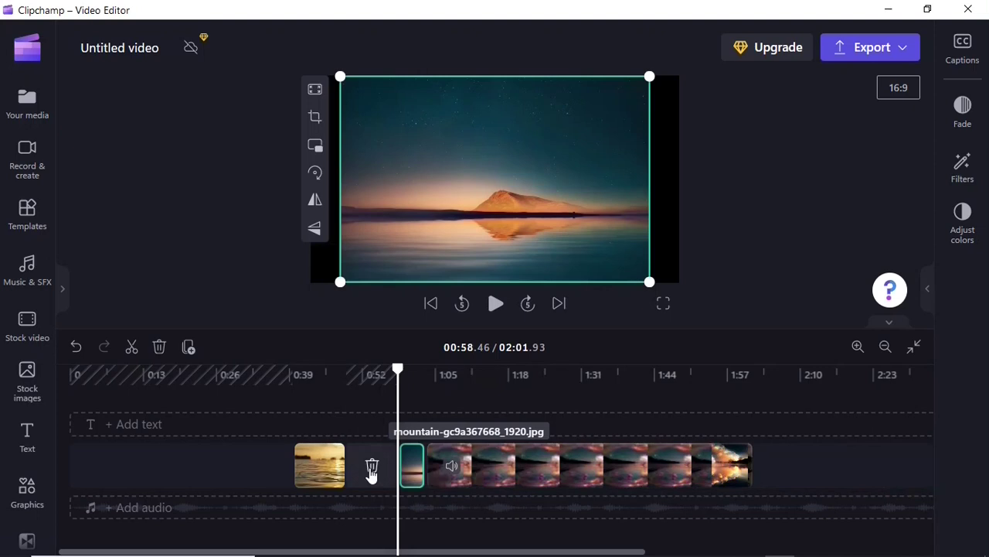
{"action": "left_click", "coordinate": [371, 469]}
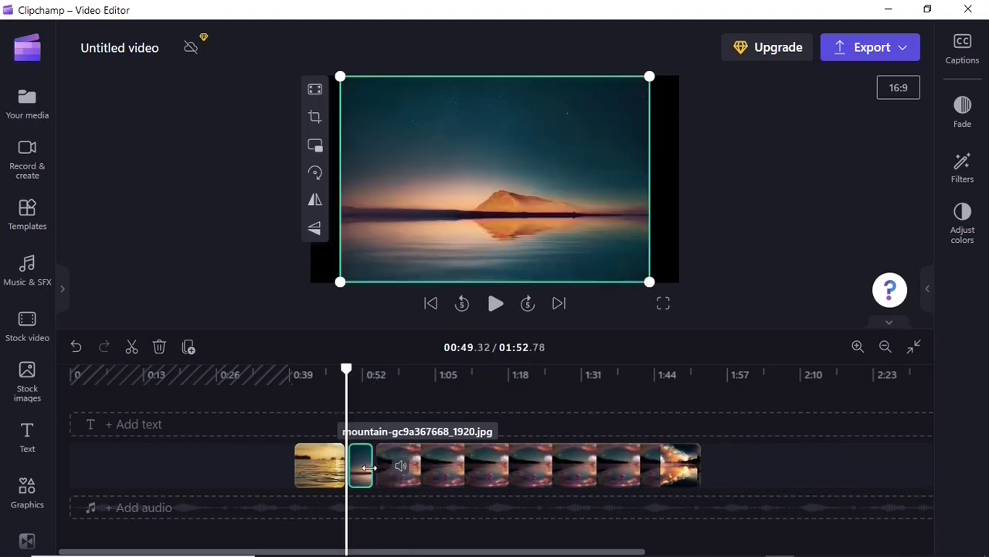
{"action": "mouse_move", "coordinate": [181, 467]}
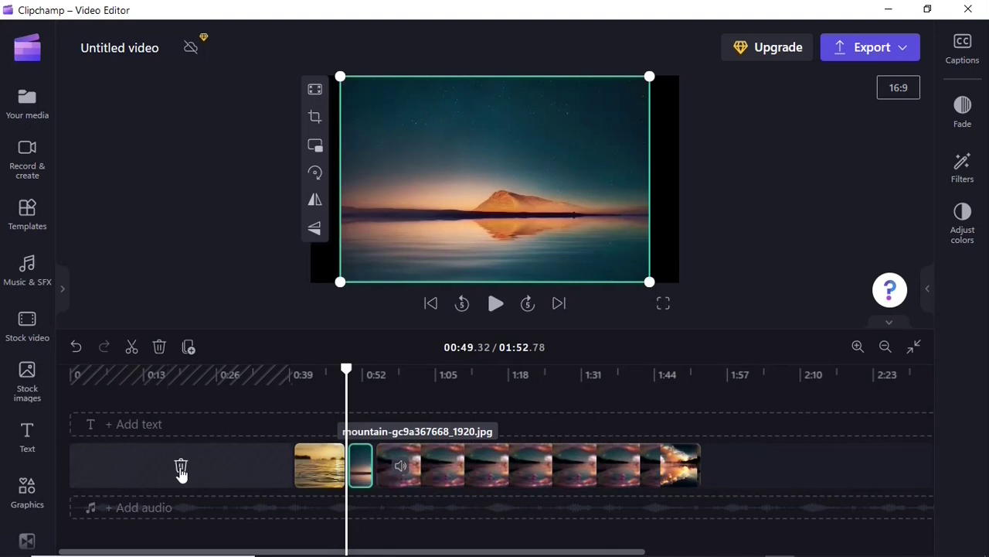
{"action": "right_click", "coordinate": [181, 471]}
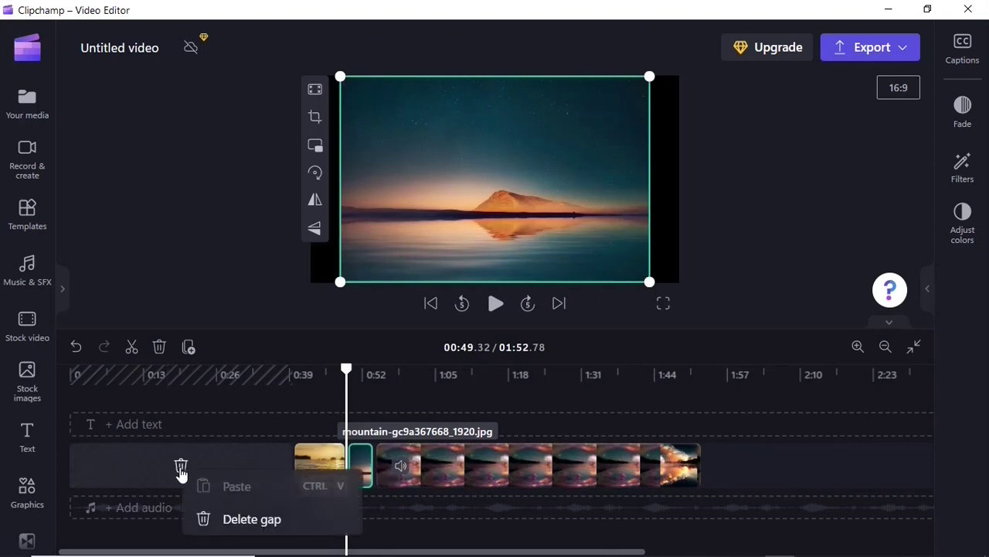
{"action": "left_click", "coordinate": [256, 519]}
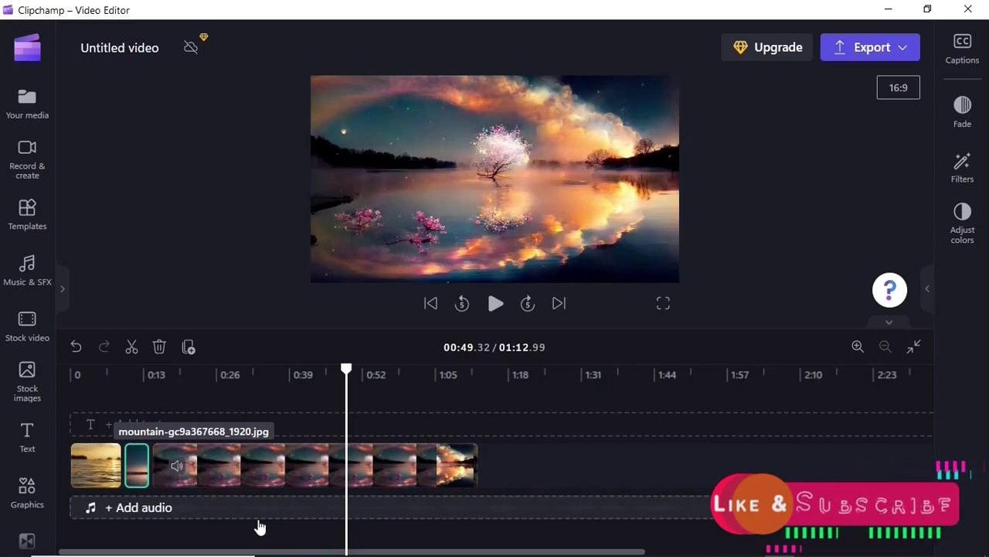
- Trim the end of the sakura clip back to about 0:40 on the timeline
{"action": "left_click", "coordinate": [334, 476]}
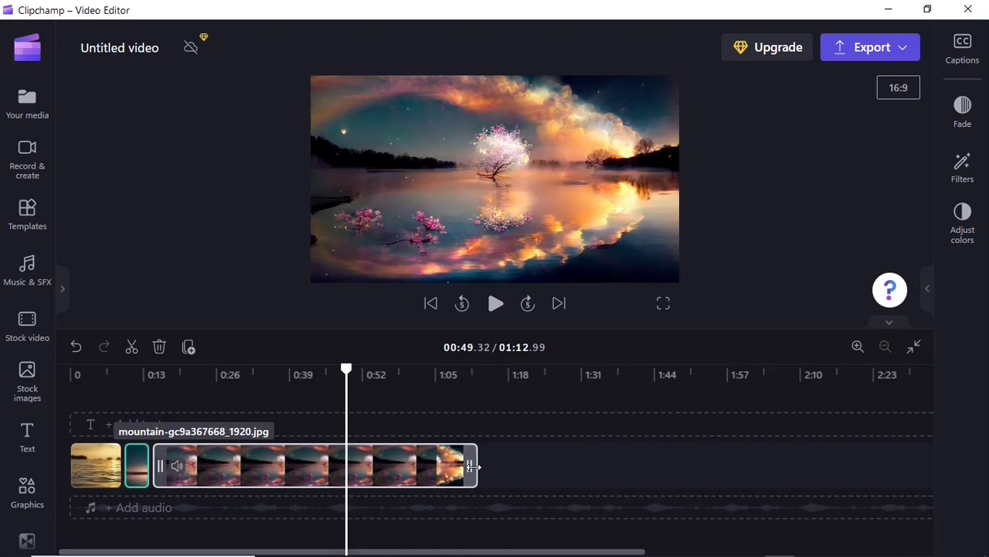
{"action": "left_click_drag", "start_coordinate": [473, 466], "coordinate": [287, 469]}
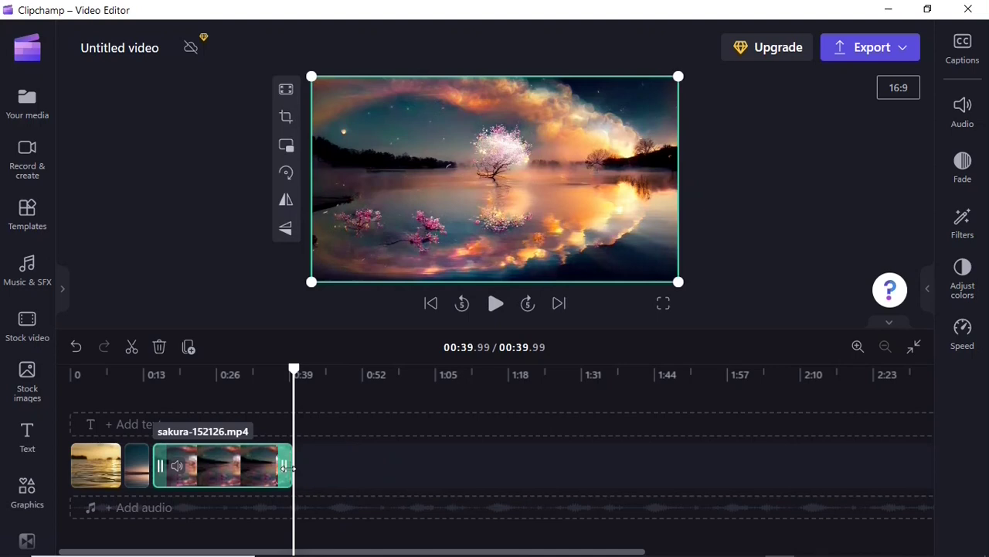
- Split the sakura clip at about 00:27.35 and mute both resulting parts
{"action": "left_click", "coordinate": [224, 379]}
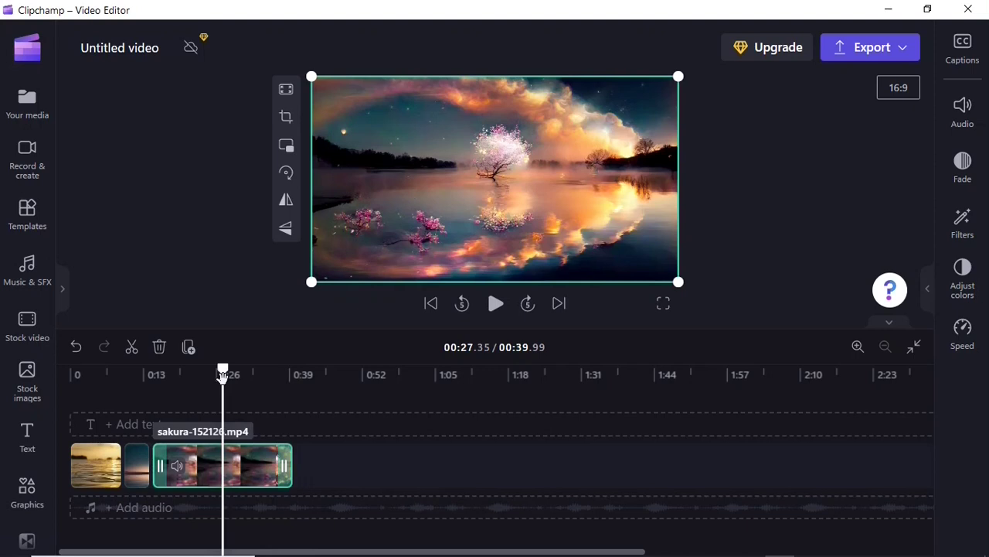
{"action": "left_click", "coordinate": [131, 348]}
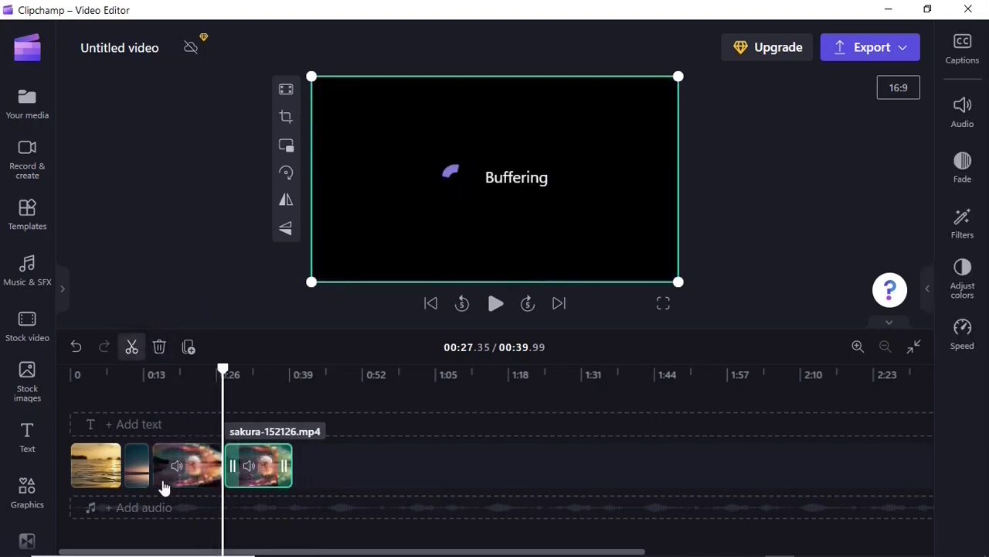
{"action": "left_click", "coordinate": [178, 468]}
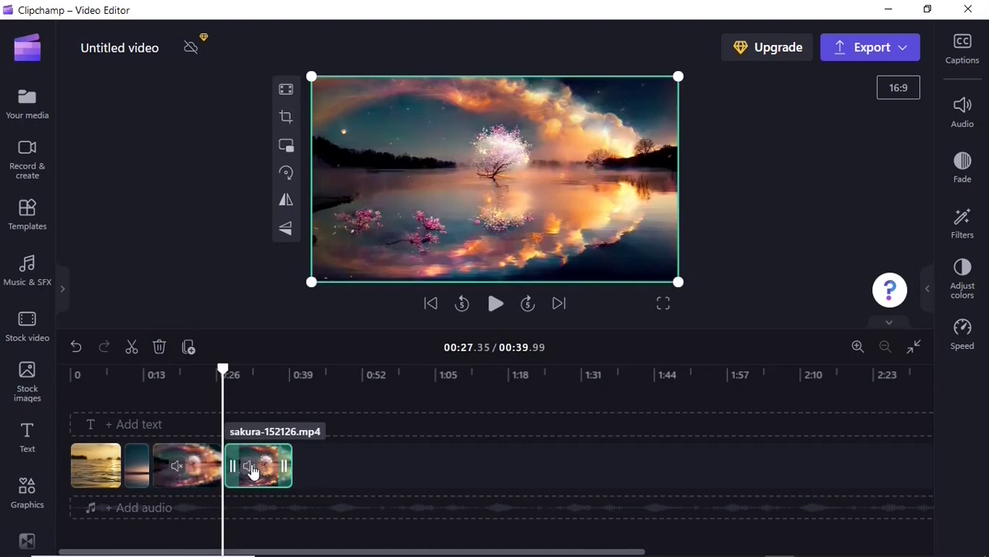
{"action": "left_click", "coordinate": [251, 468]}
- Duplicate the second part of the sakura clip and delete the duplicate
{"action": "left_click", "coordinate": [186, 347]}
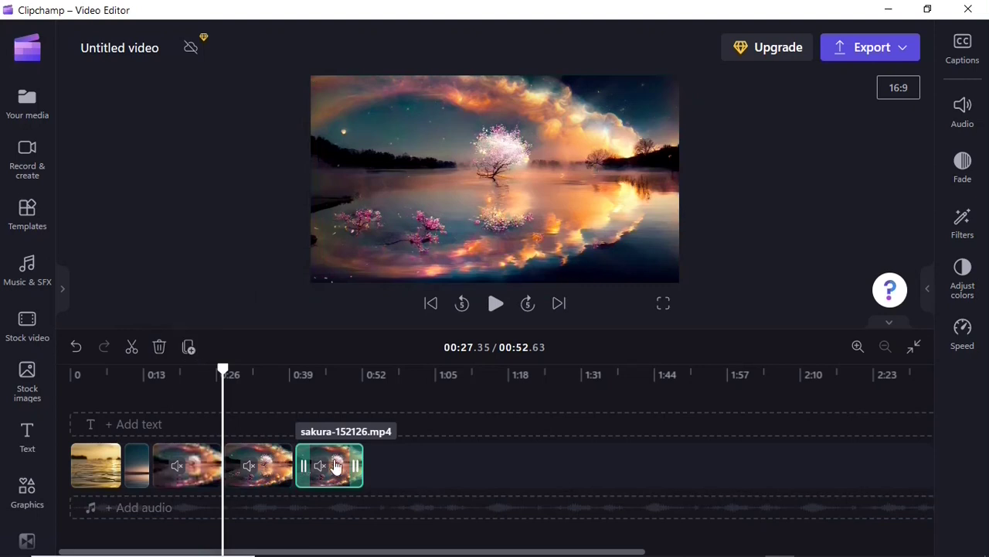
{"action": "left_click", "coordinate": [159, 348]}
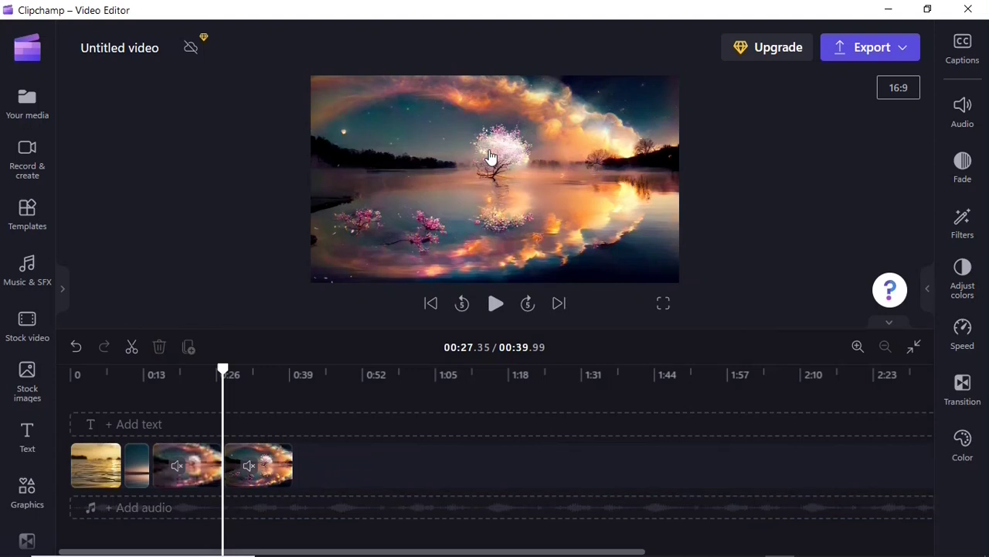
- Play the video preview from the playhead and skip back 5 seconds
{"action": "left_click", "coordinate": [496, 304]}
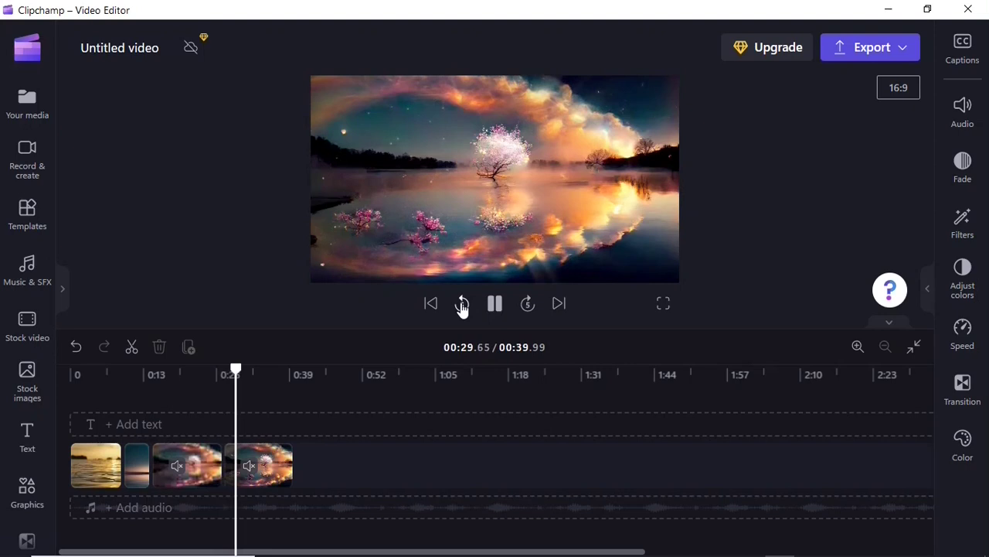
{"action": "left_click", "coordinate": [462, 305]}
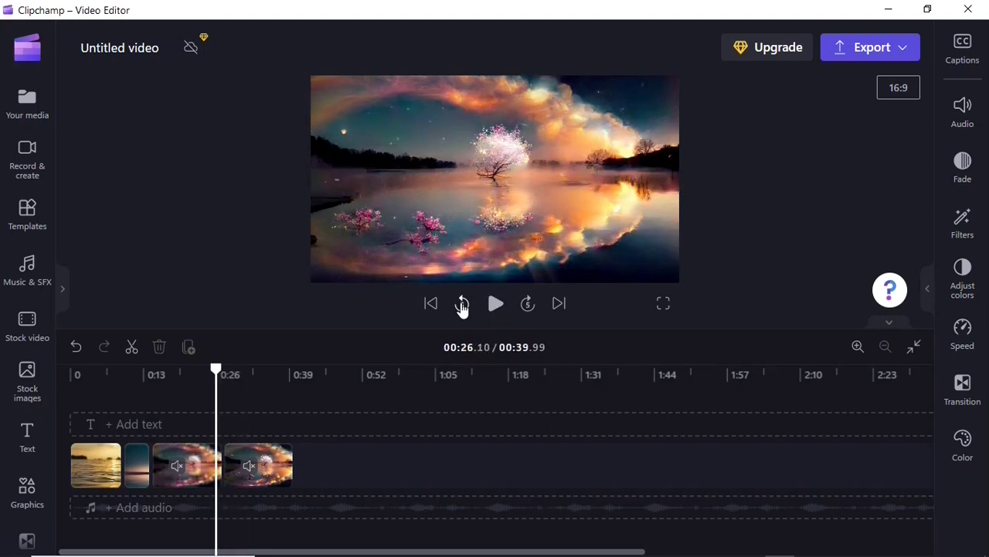
- Jump the playhead back and forth between the end and the start of the video
{"action": "left_click", "coordinate": [558, 304]}
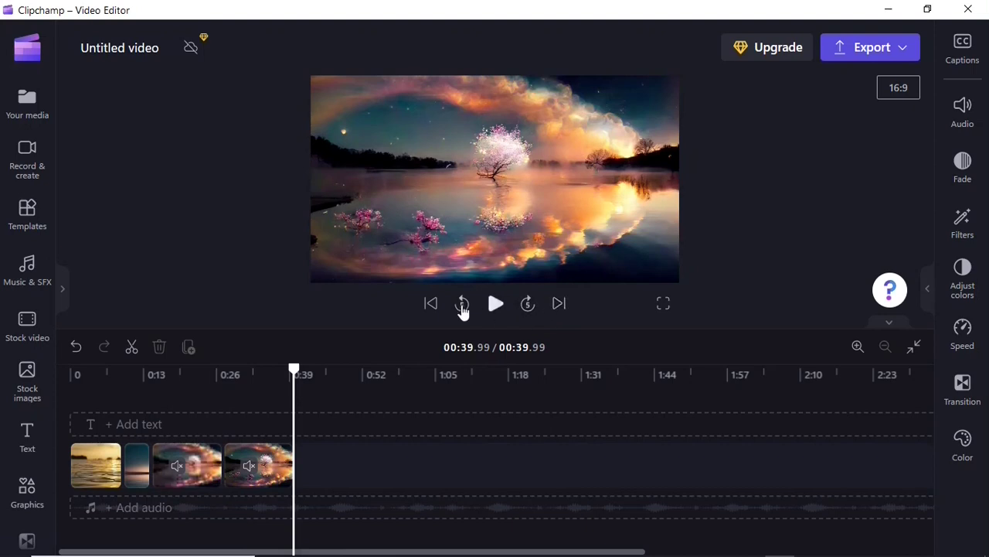
{"action": "left_click", "coordinate": [430, 308]}
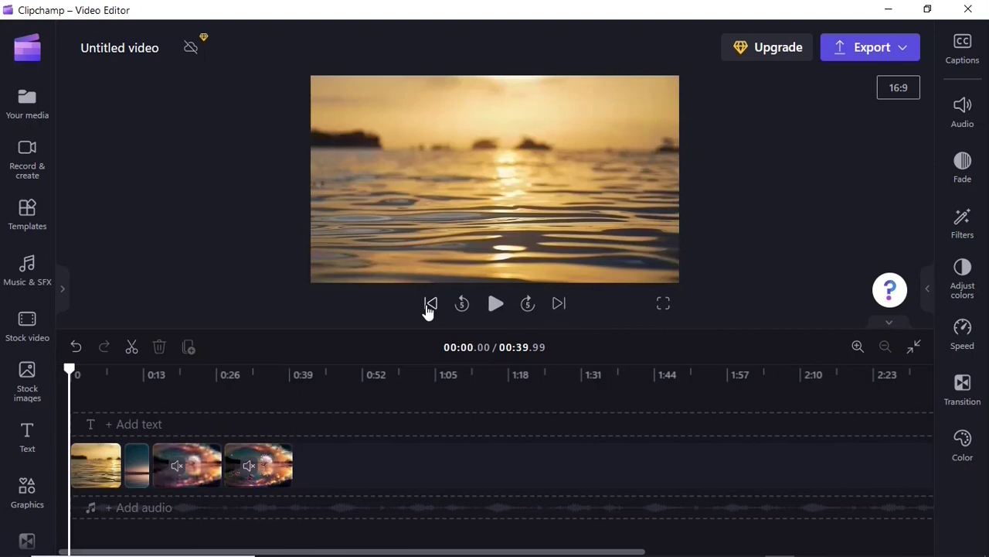
{"action": "key", "text": "End"}
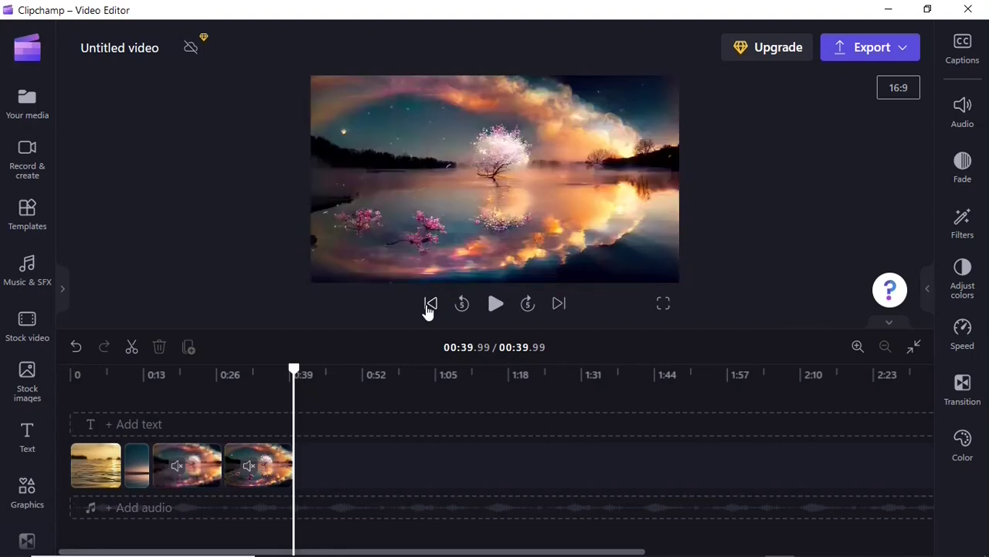
{"action": "left_click", "coordinate": [431, 304]}
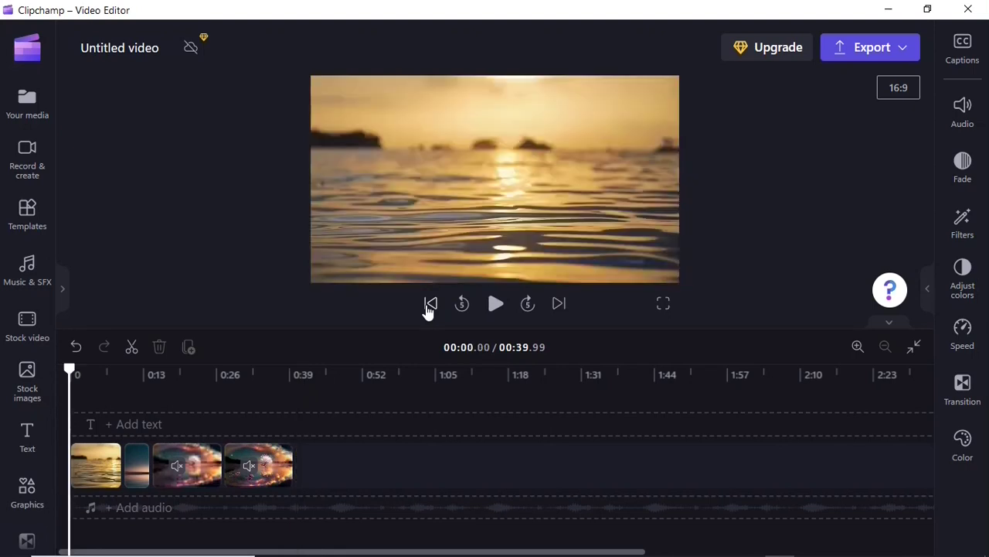
{"action": "key", "text": "End"}
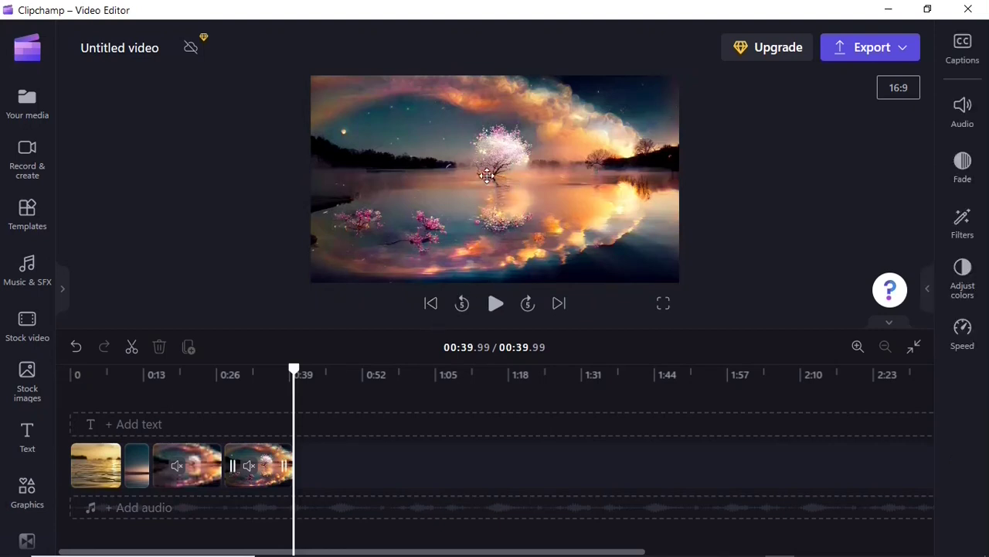
- Shrink the last sakura clip toward the frame's lower-right corner, and make it fill the frame again
{"action": "left_click", "coordinate": [487, 176]}
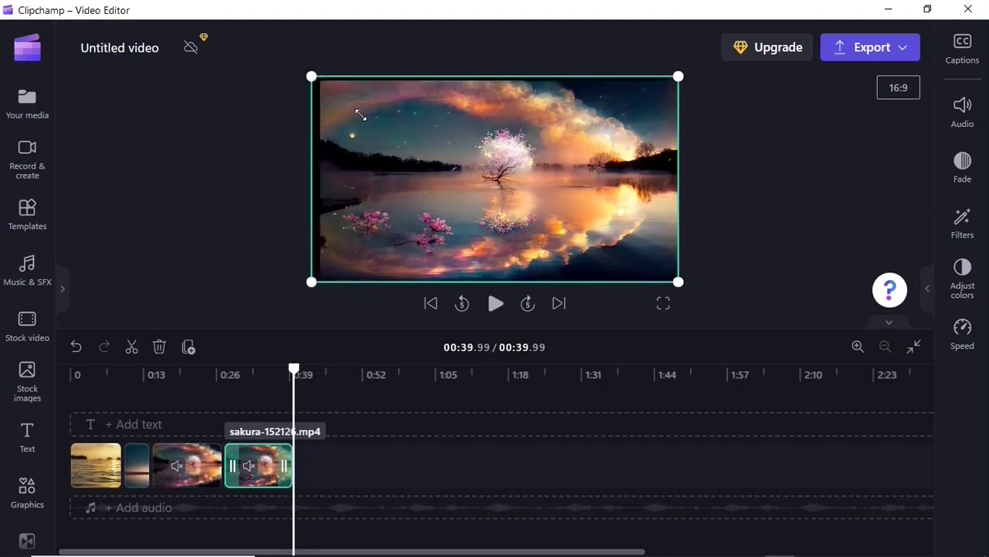
{"action": "left_click_drag", "start_coordinate": [311, 76], "coordinate": [430, 146]}
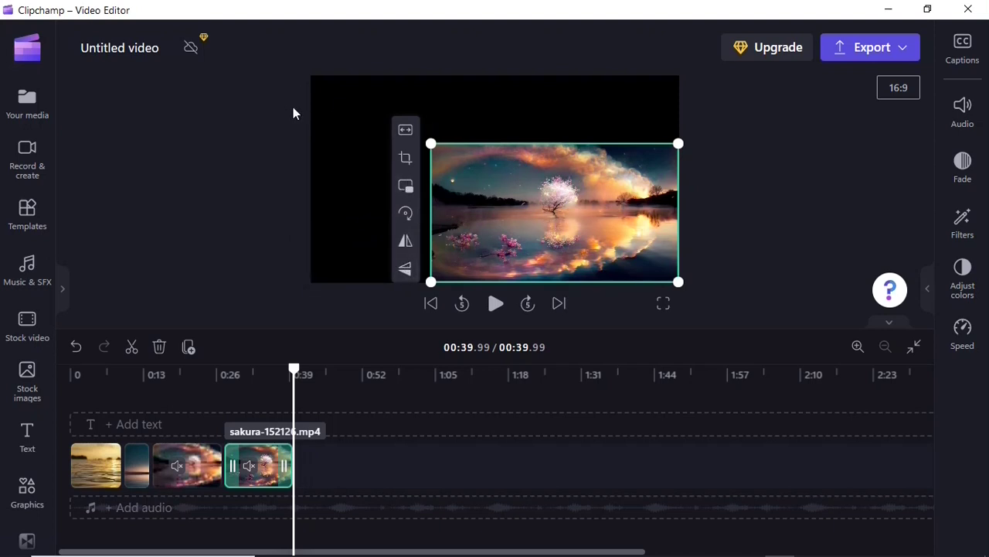
{"action": "left_click", "coordinate": [407, 133]}
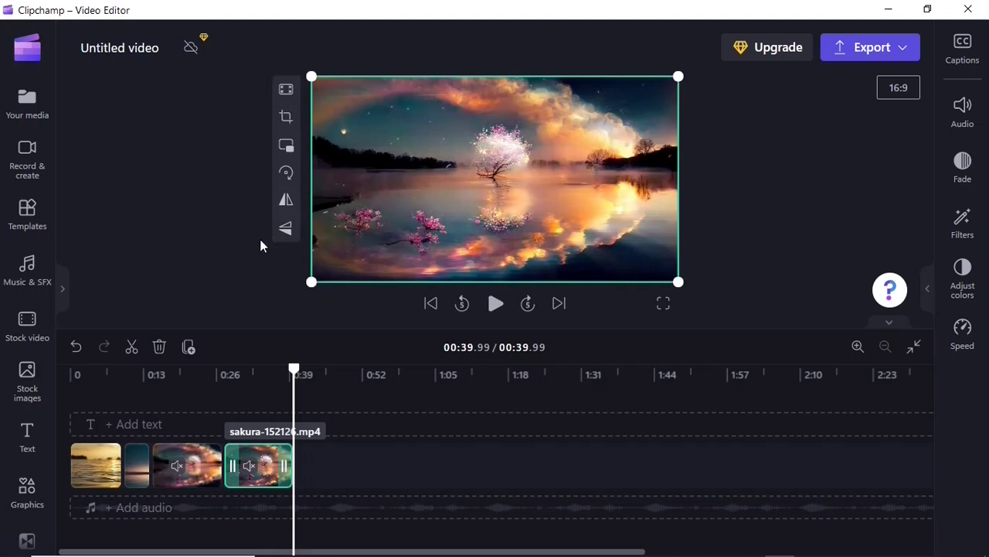
- Move the mountain image behind the last sakura clip and delete both gaps in the video track
{"action": "left_click_drag", "start_coordinate": [136, 475], "coordinate": [412, 467]}
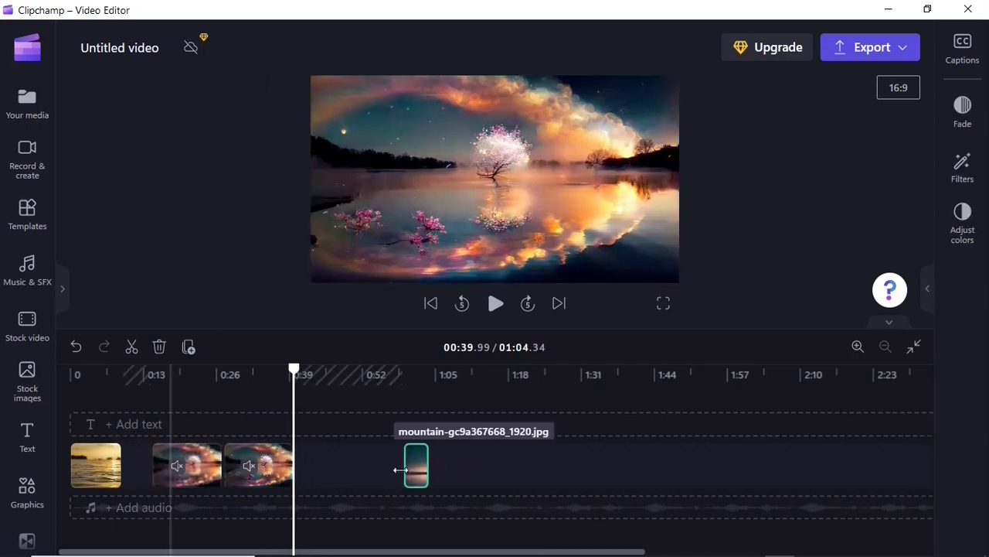
{"action": "right_click", "coordinate": [131, 462]}
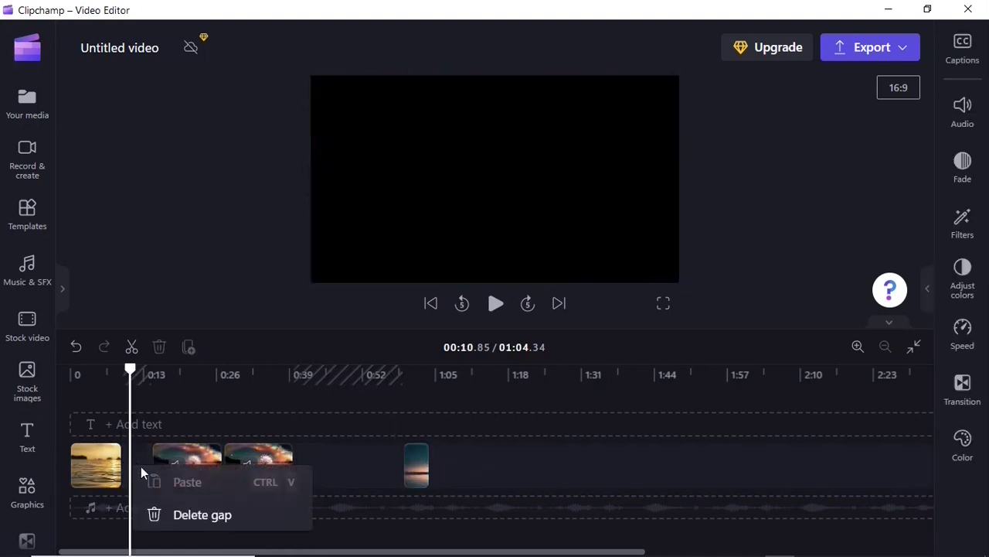
{"action": "left_click", "coordinate": [170, 516]}
{"action": "left_click", "coordinate": [320, 466]}
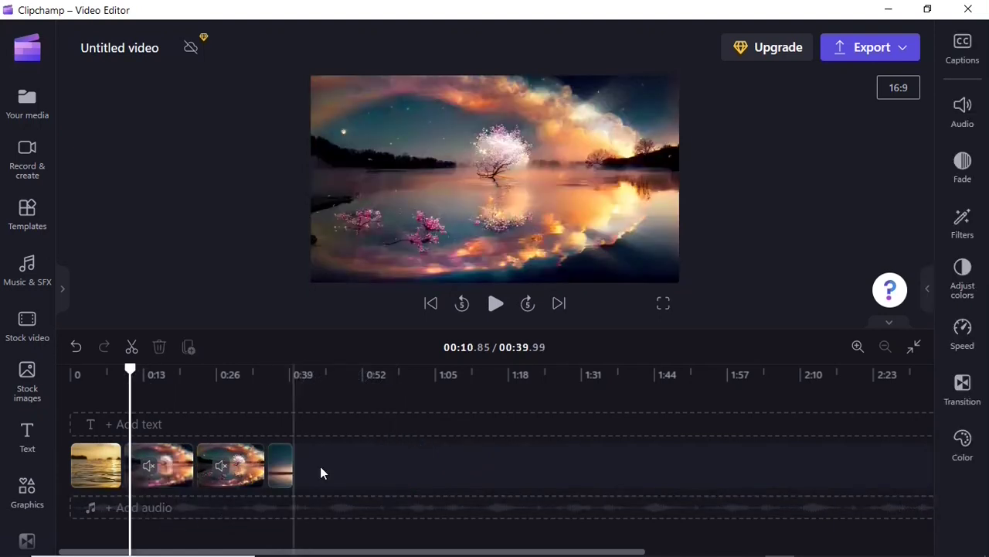
- Extend the end of the mountain image to about 01:39.81 on the timeline
{"action": "left_click", "coordinate": [282, 470]}
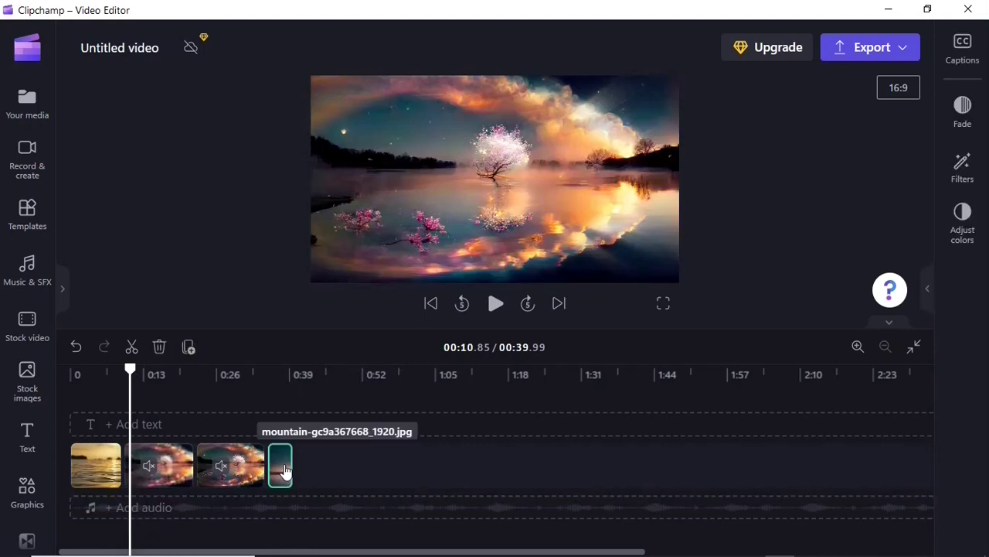
{"action": "left_click_drag", "start_coordinate": [293, 464], "coordinate": [627, 461]}
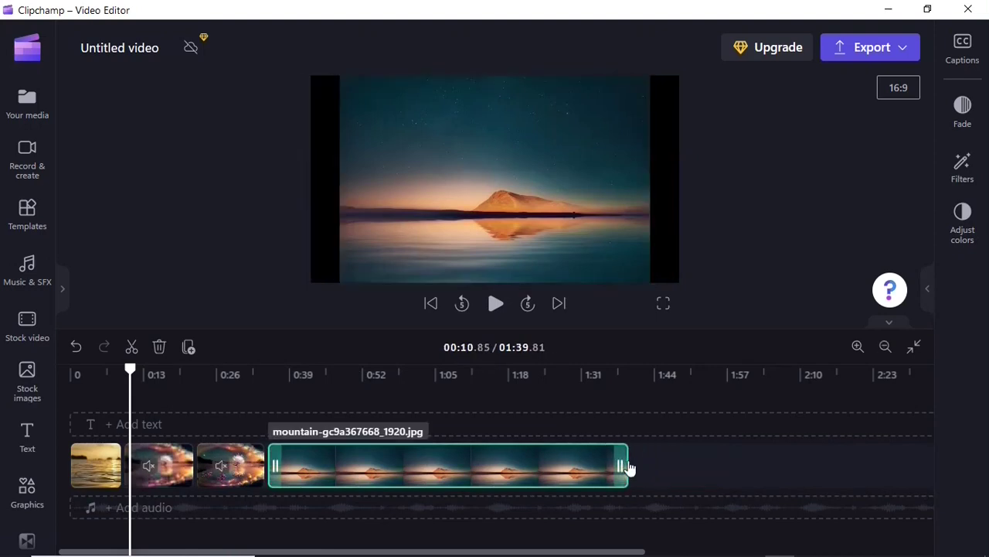
- Enlarge and reposition the mountain image so it covers the black side bars, and trim its end to about 00:57.65
{"action": "left_click", "coordinate": [458, 376]}
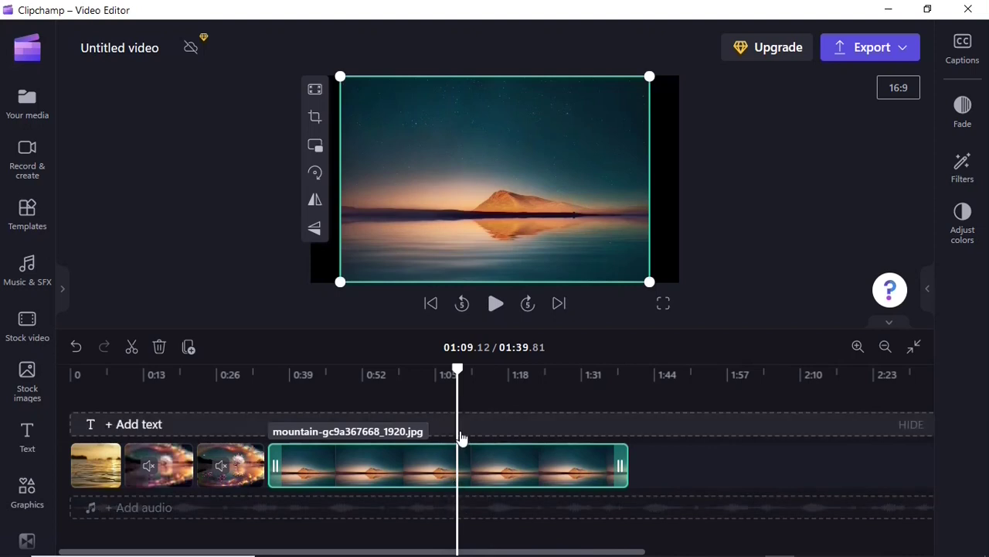
{"action": "left_click_drag", "start_coordinate": [340, 283], "coordinate": [304, 286]}
{"action": "left_click_drag", "start_coordinate": [649, 302], "coordinate": [705, 302]}
{"action": "left_click_drag", "start_coordinate": [552, 239], "coordinate": [542, 223]}
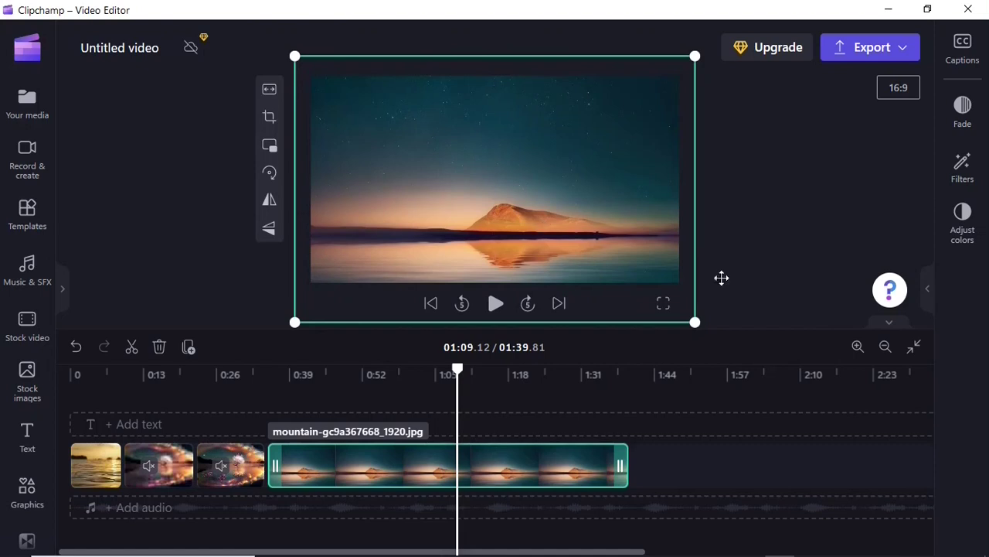
{"action": "left_click_drag", "start_coordinate": [618, 466], "coordinate": [388, 466]}
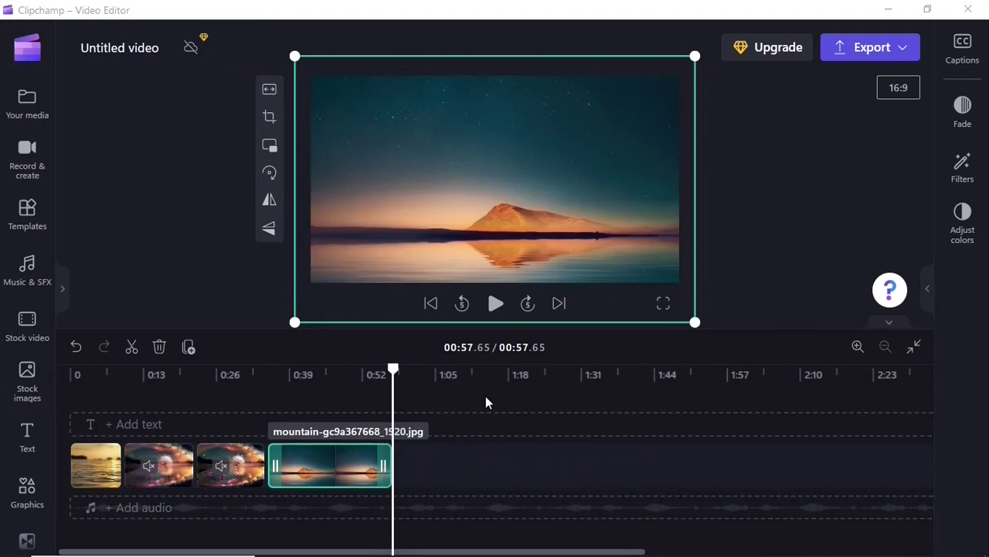
- Add the Groovy title and move it above the start of the first sakura clip
{"action": "left_click", "coordinate": [27, 436]}
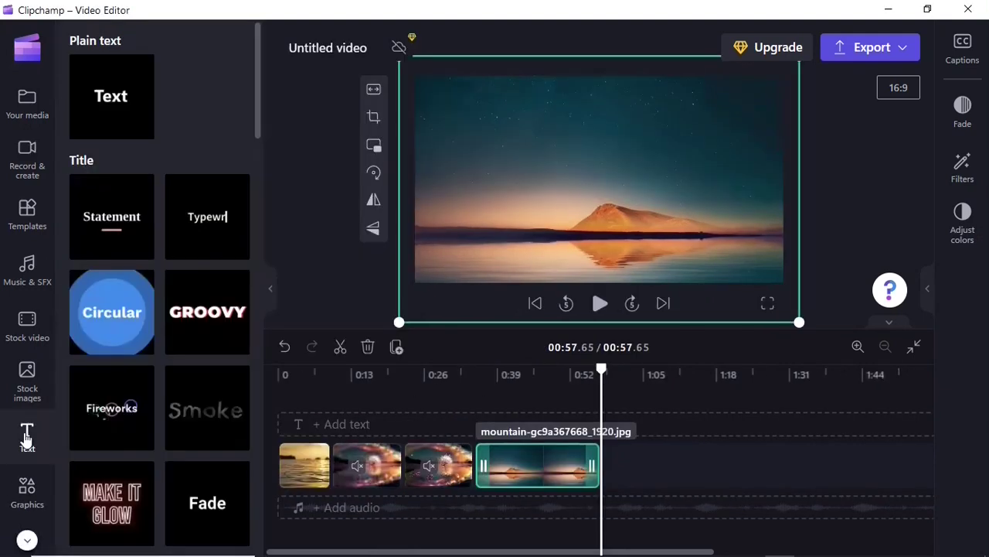
{"action": "left_click_drag", "start_coordinate": [256, 98], "coordinate": [258, 121]}
{"action": "mouse_move", "coordinate": [207, 197]}
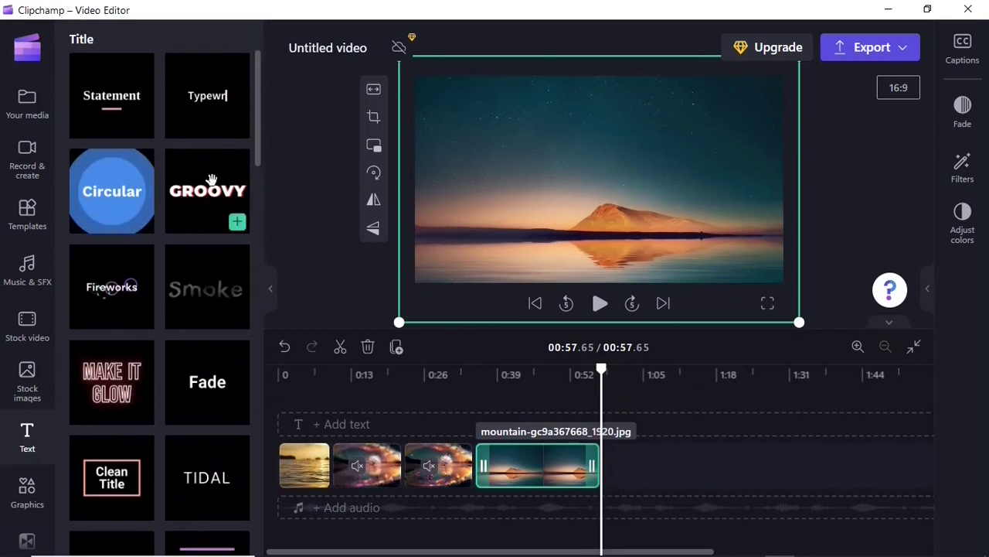
{"action": "left_click", "coordinate": [238, 229]}
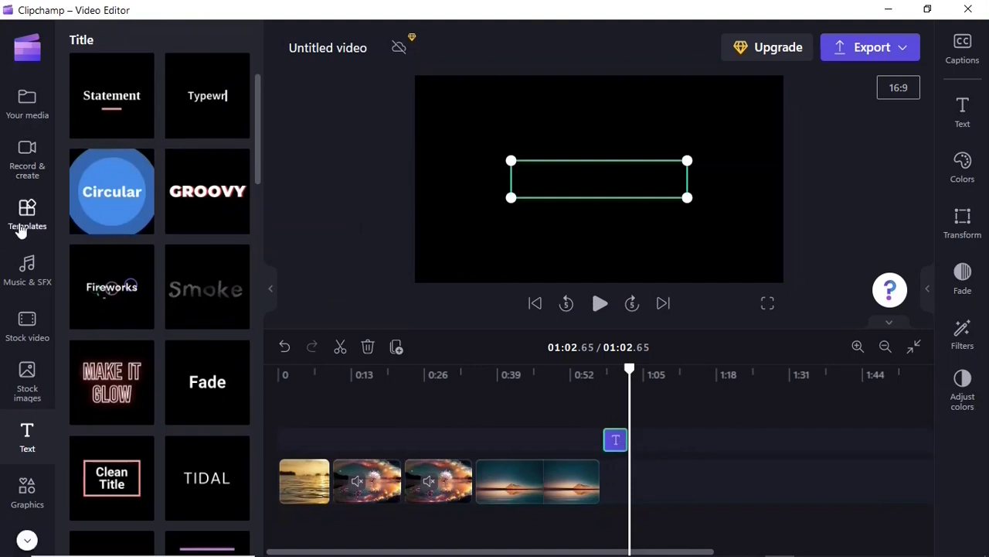
{"action": "left_click", "coordinate": [25, 450]}
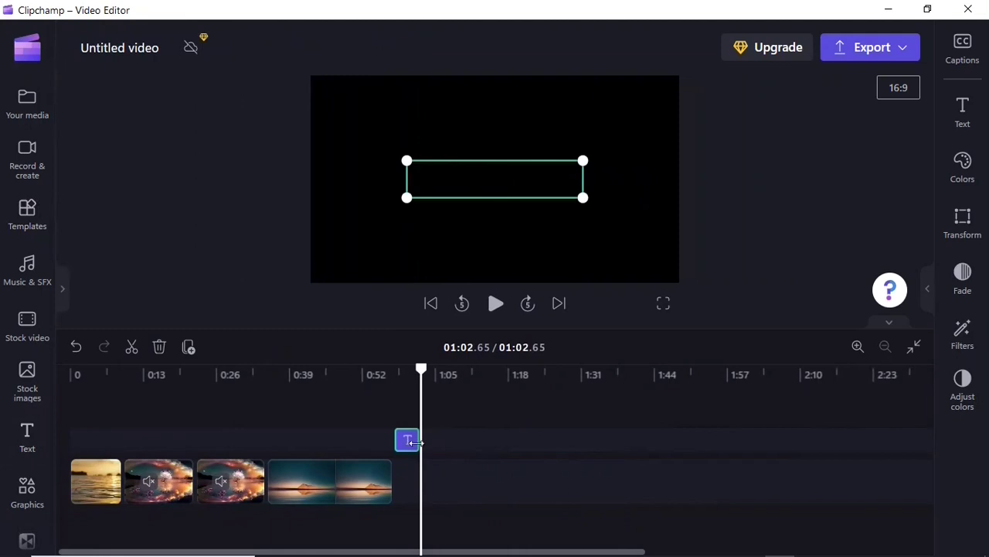
{"action": "left_click_drag", "start_coordinate": [407, 441], "coordinate": [136, 443]}
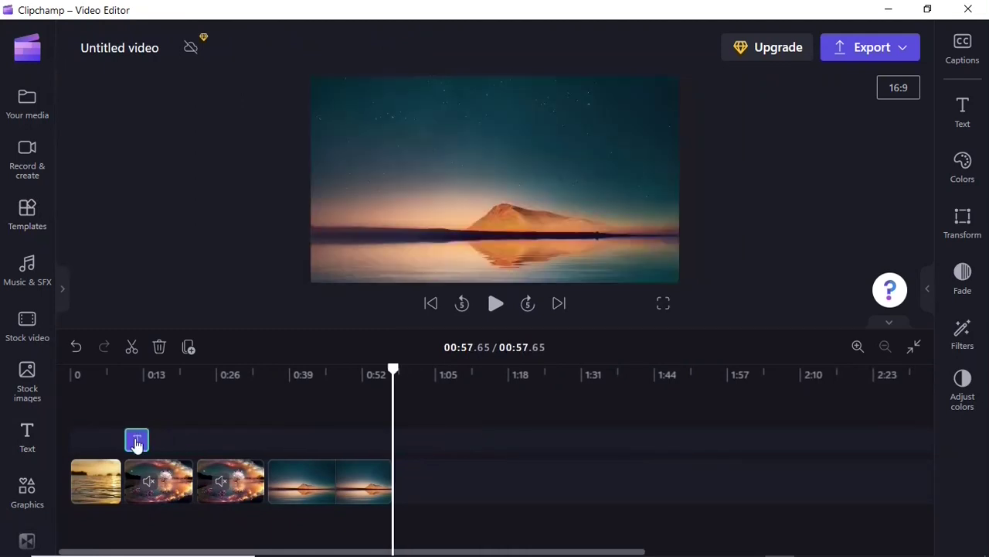
- With the playhead at about 00:10.72, change the Groovy title's text to "Please Subscribe" and open its font list
{"action": "left_click", "coordinate": [130, 406]}
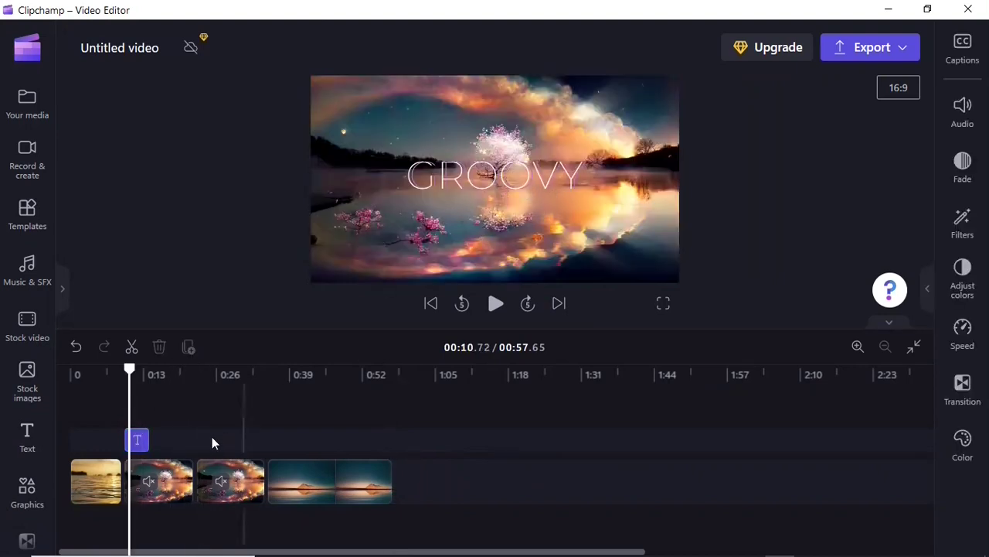
{"action": "left_click", "coordinate": [137, 441]}
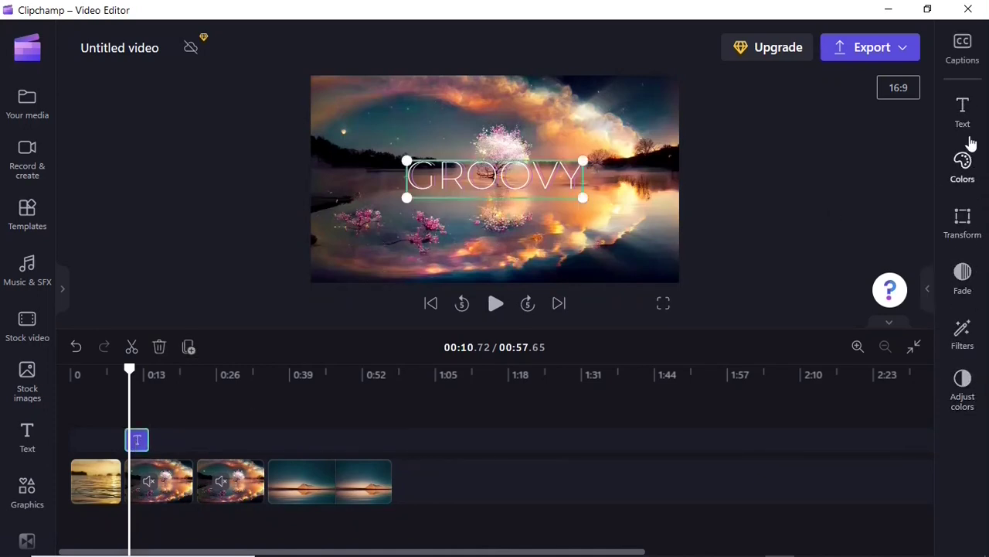
{"action": "left_click", "coordinate": [962, 112]}
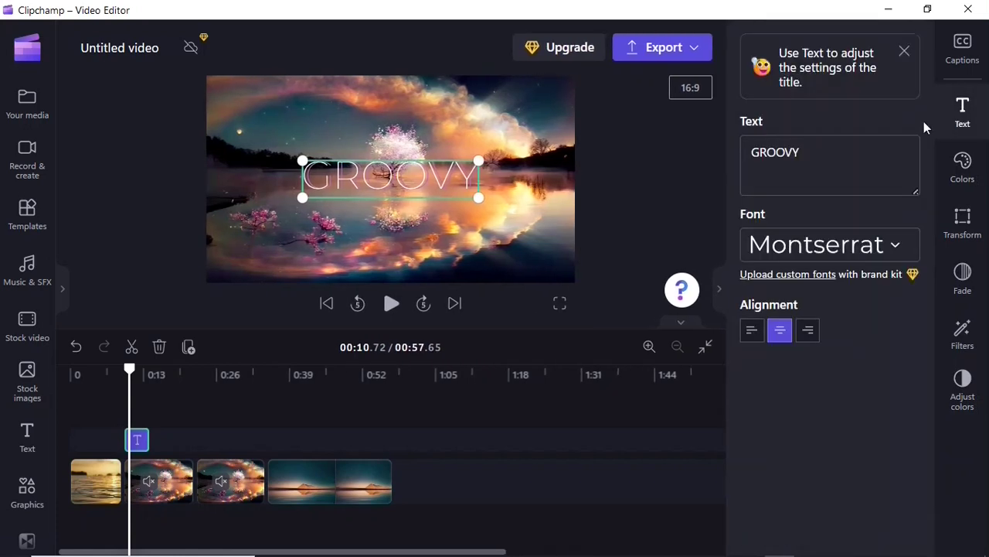
{"action": "double_click", "coordinate": [753, 158]}
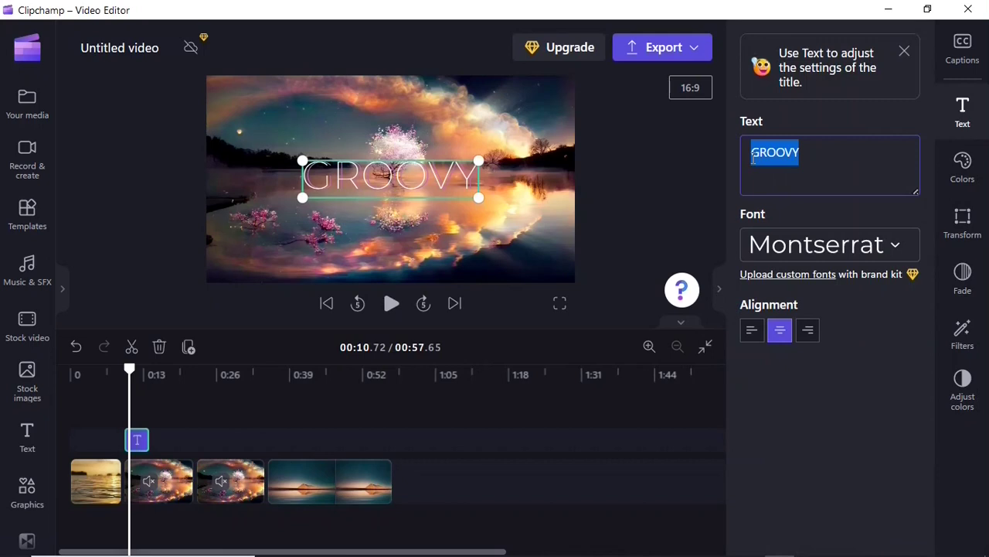
{"action": "type", "text": "Ple"}
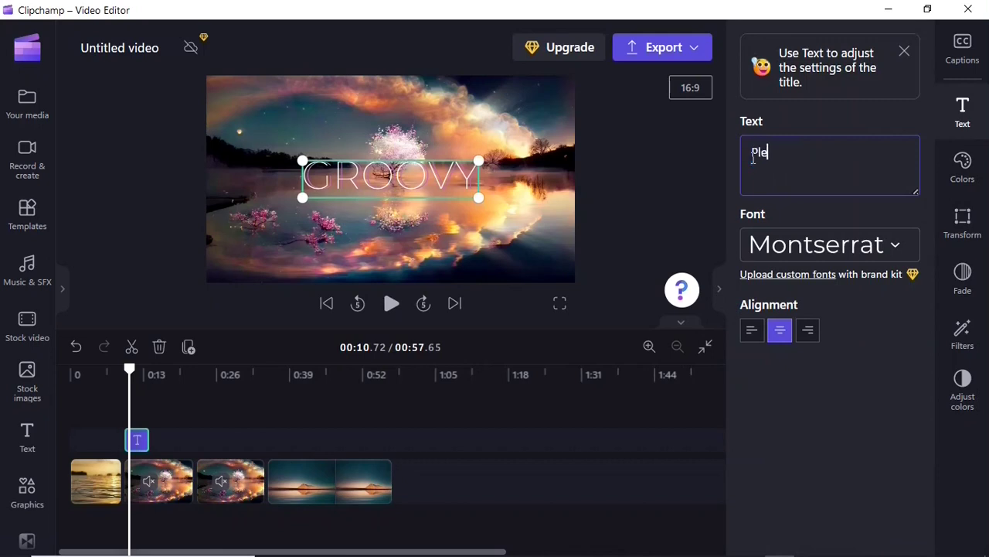
{"action": "type", "text": "ase Subscribe"}
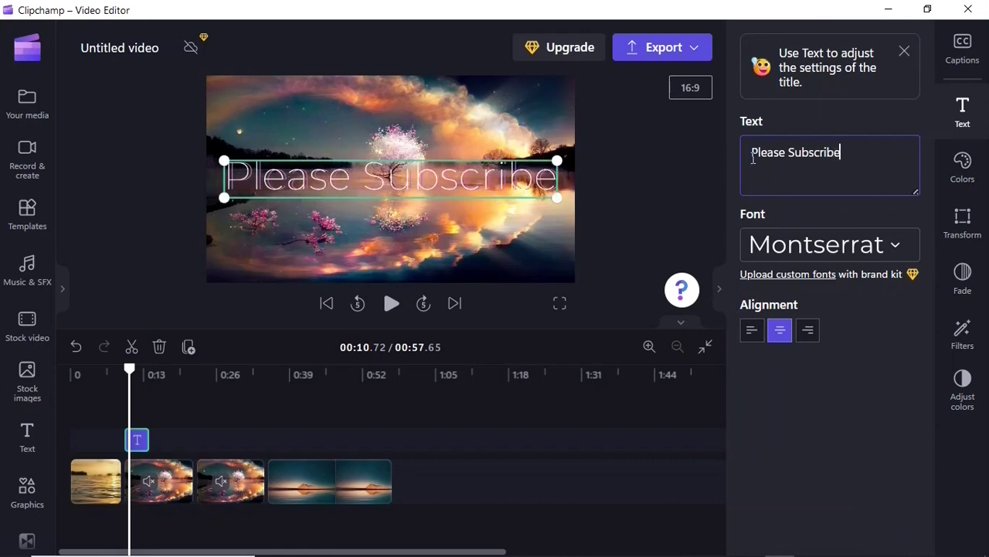
{"action": "left_click", "coordinate": [902, 254]}
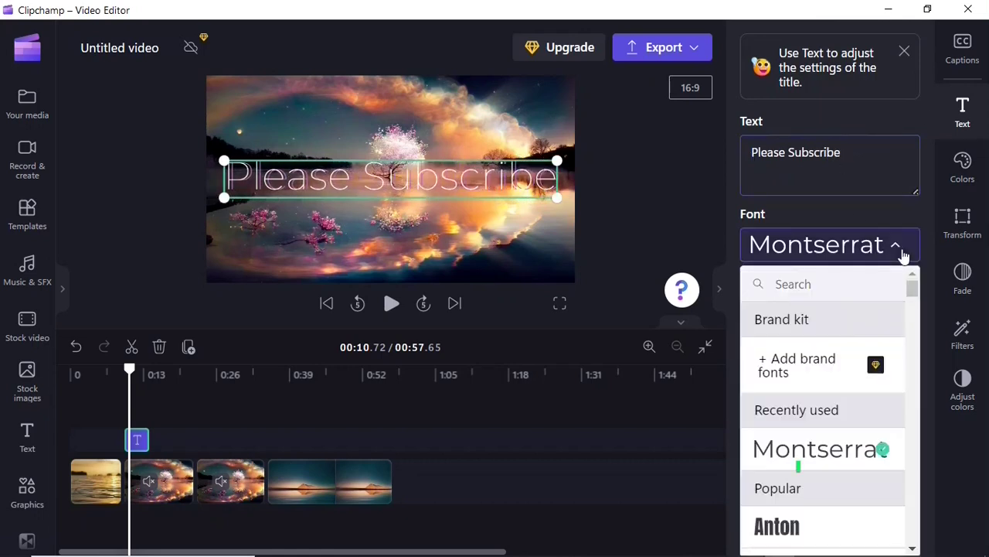
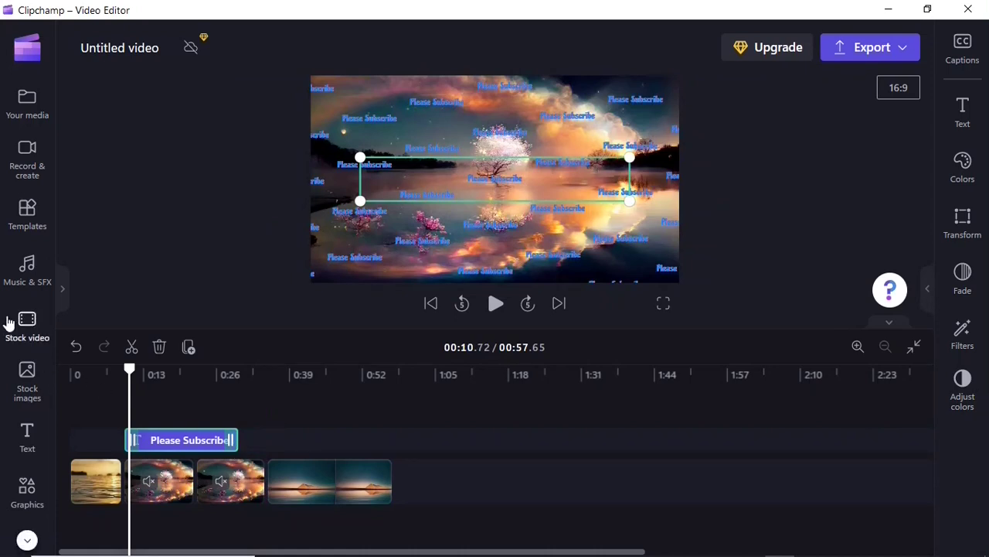
- Browse the stock video categories and preview the Subscribe panel 10 video without adding it
{"action": "left_click", "coordinate": [30, 328]}
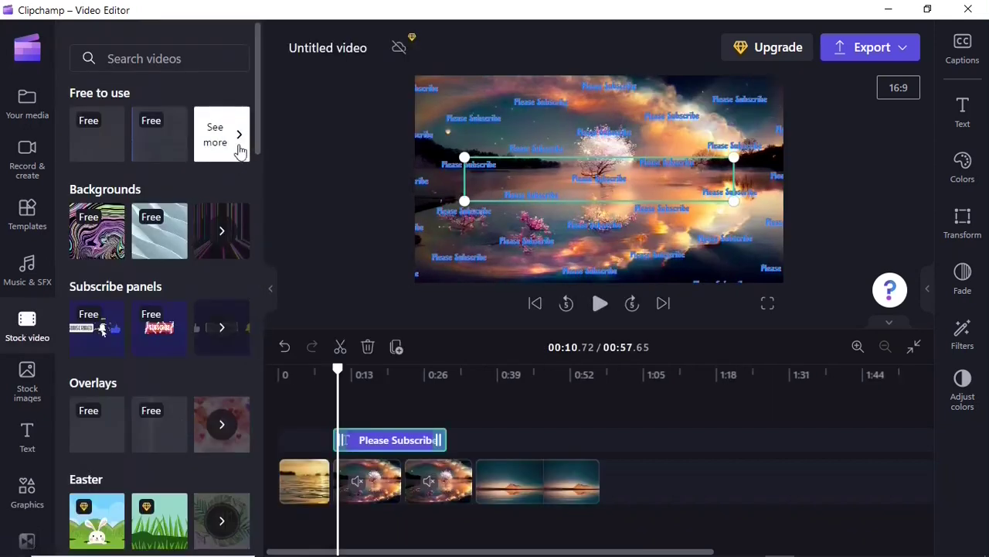
{"action": "left_click_drag", "start_coordinate": [256, 157], "coordinate": [254, 346]}
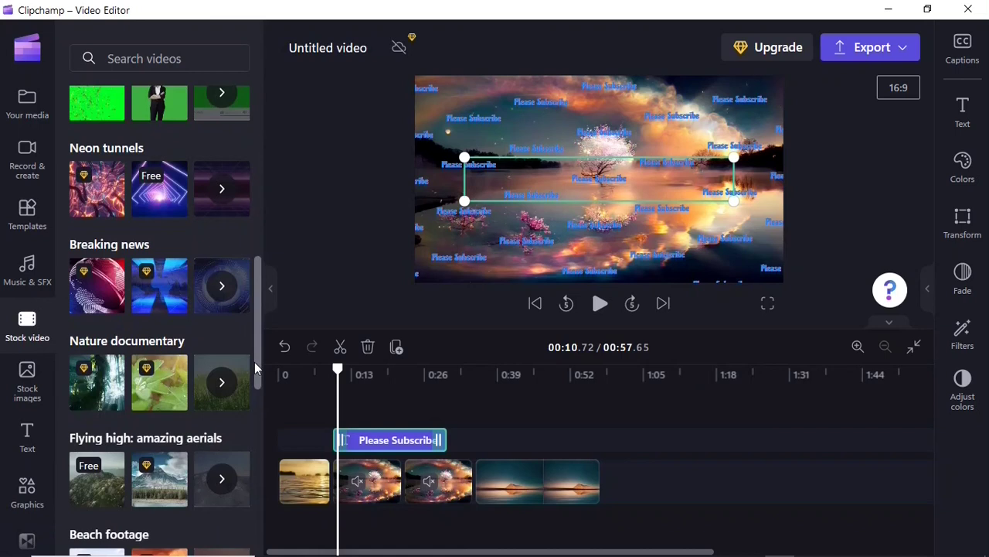
{"action": "left_click_drag", "start_coordinate": [255, 363], "coordinate": [255, 409]}
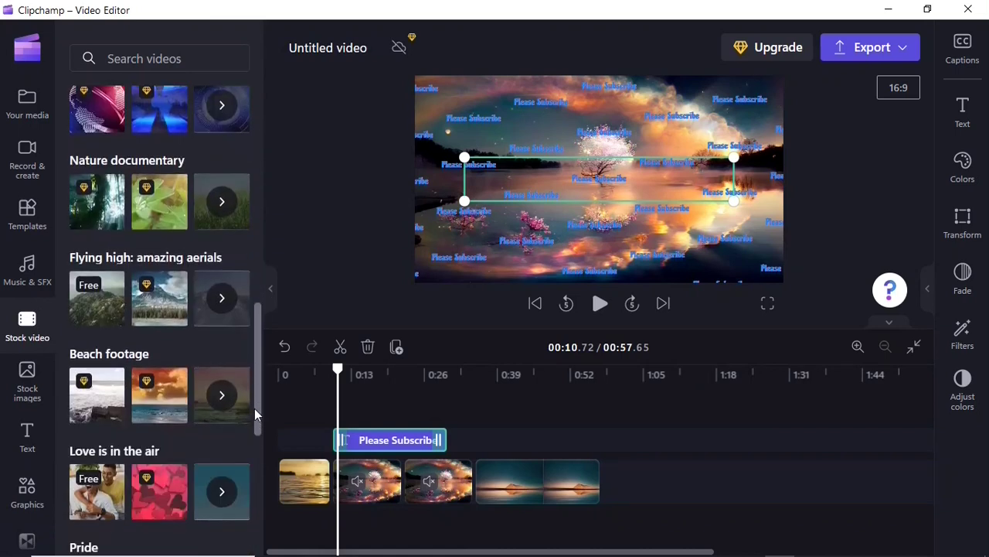
{"action": "left_click_drag", "start_coordinate": [258, 388], "coordinate": [268, 197]}
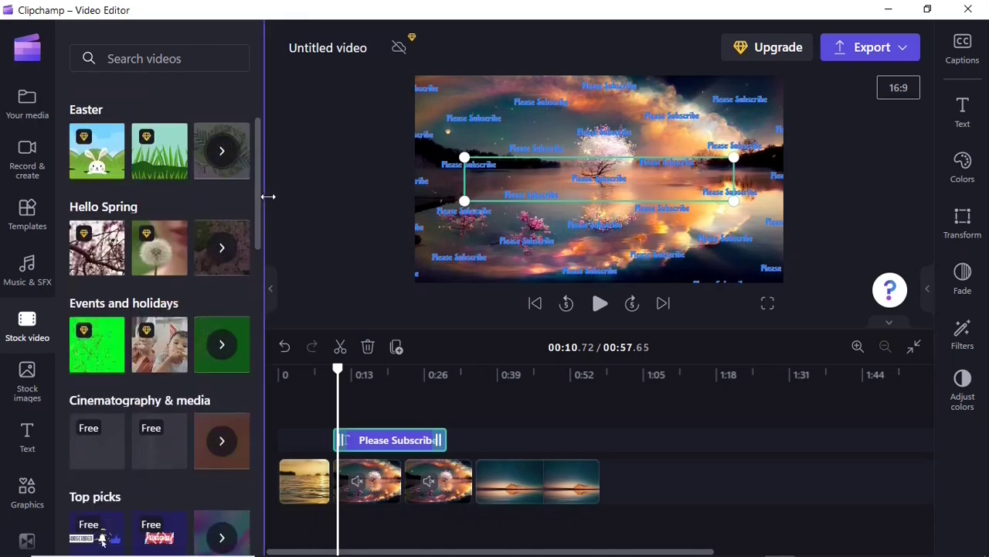
{"action": "left_click_drag", "start_coordinate": [268, 196], "coordinate": [154, 137]}
{"action": "left_click", "coordinate": [153, 137]}
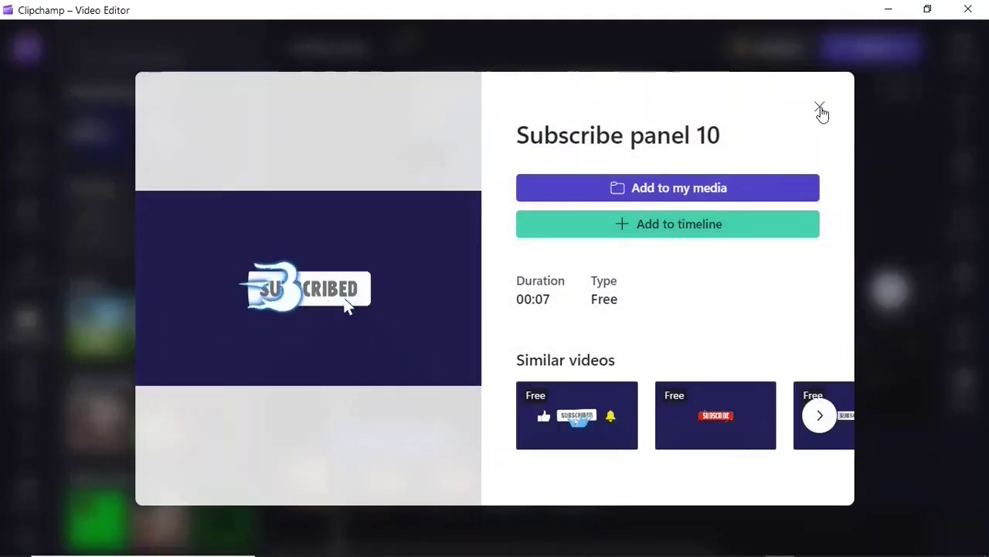
{"action": "left_click", "coordinate": [820, 108]}
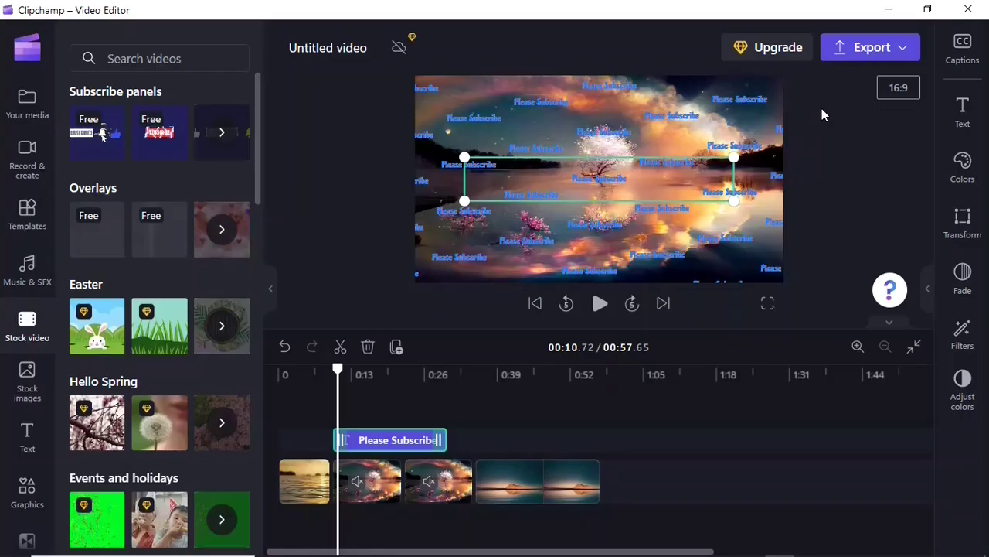
- Add the Subscribe panel 10 stock video at about 00:10.72 and play back that part of the timeline
{"action": "mouse_move", "coordinate": [177, 153]}
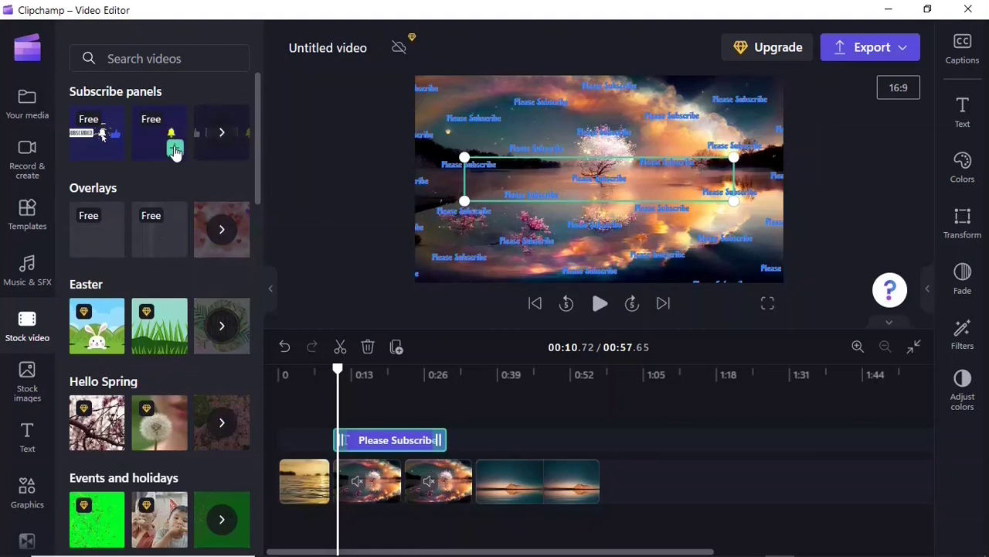
{"action": "left_click", "coordinate": [175, 150]}
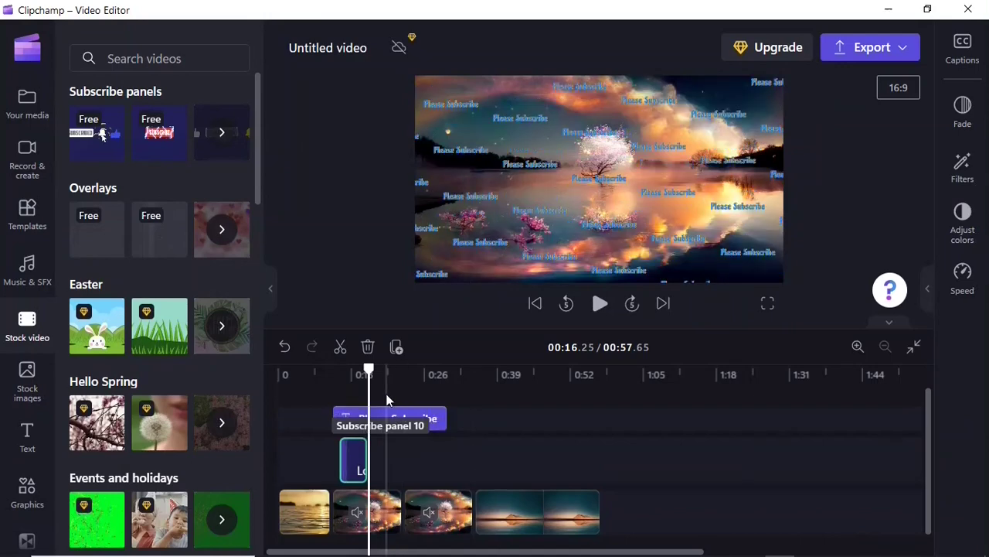
{"action": "key", "text": "space"}
{"action": "left_click", "coordinate": [336, 378]}
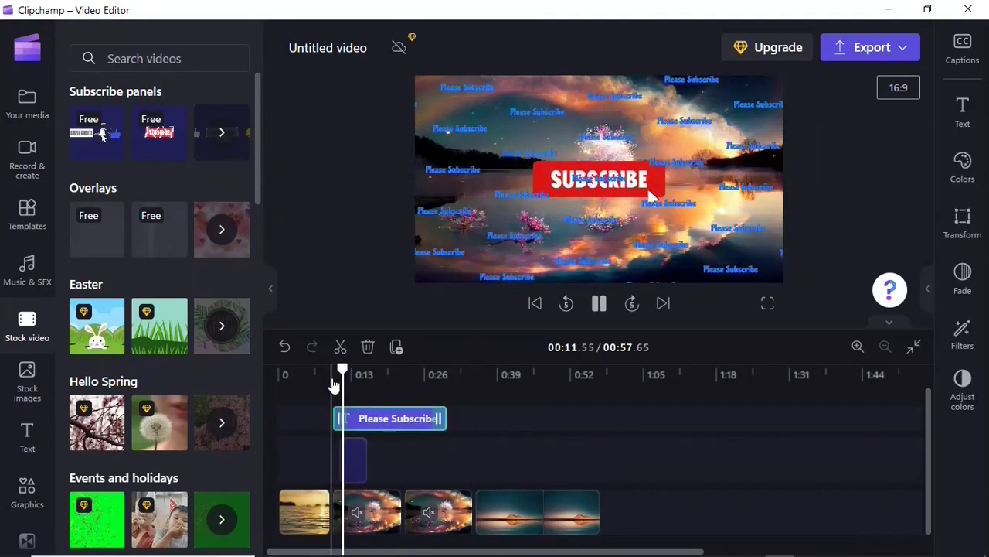
{"action": "left_click", "coordinate": [639, 195]}
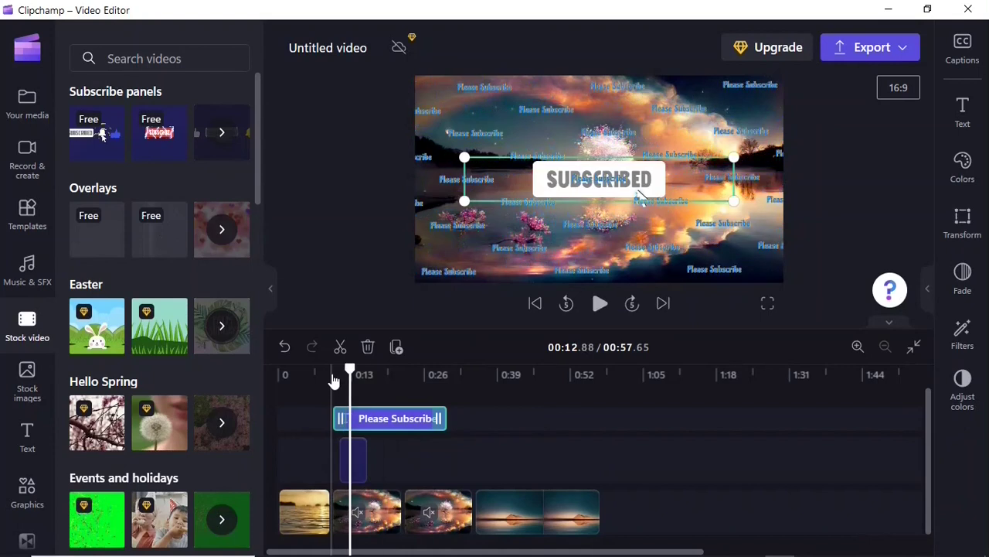
{"action": "key", "text": "Right"}
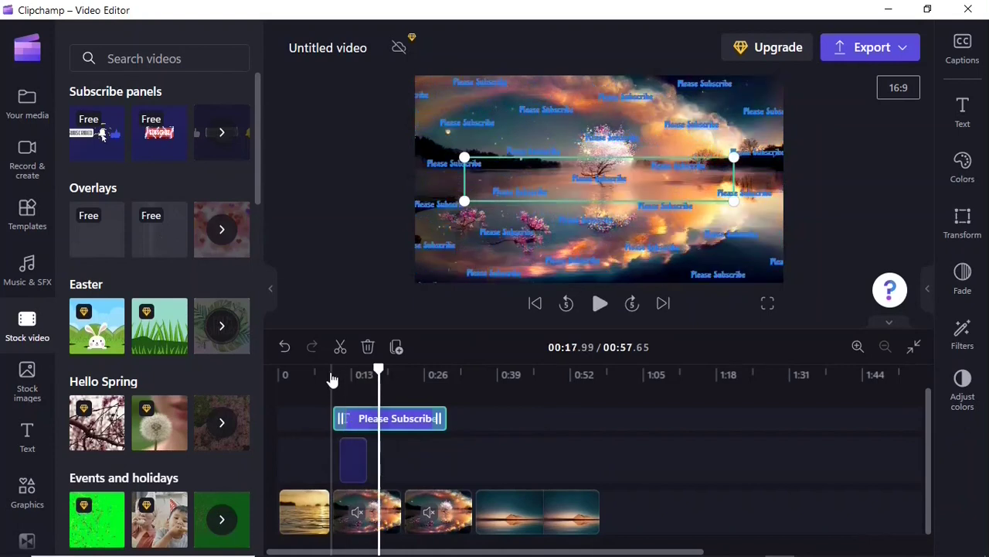
- Look through the stock image categories and the graphics library of stickers, backgrounds, frames, shapes, annotations and GIPHY items
{"action": "left_click", "coordinate": [21, 399]}
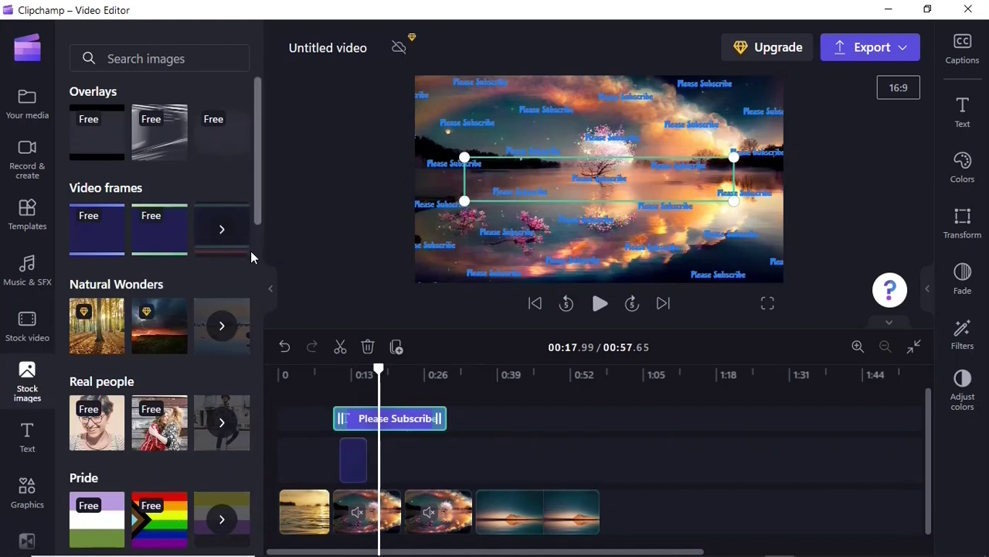
{"action": "scroll", "coordinate": [255, 270], "scroll_direction": "down", "scroll_amount": 6}
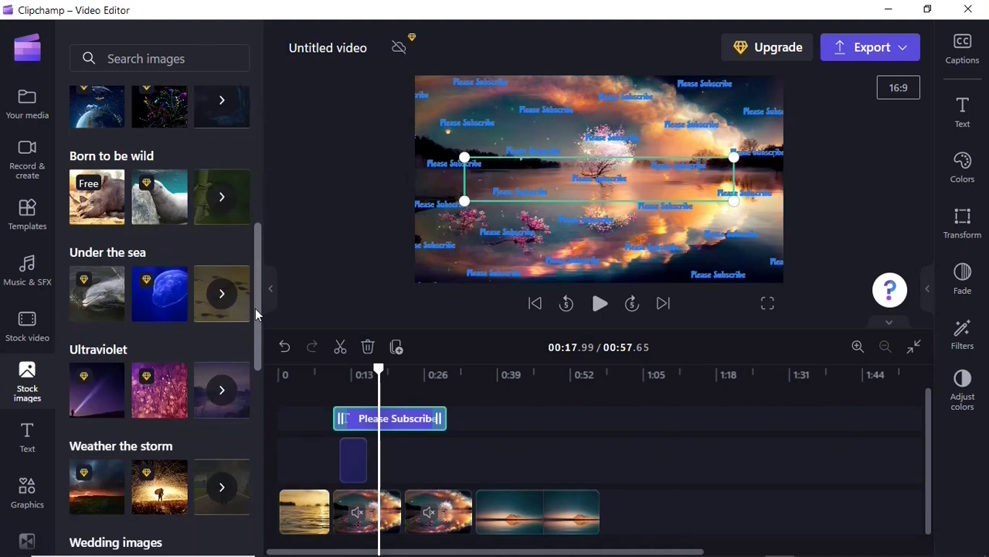
{"action": "left_click", "coordinate": [25, 492]}
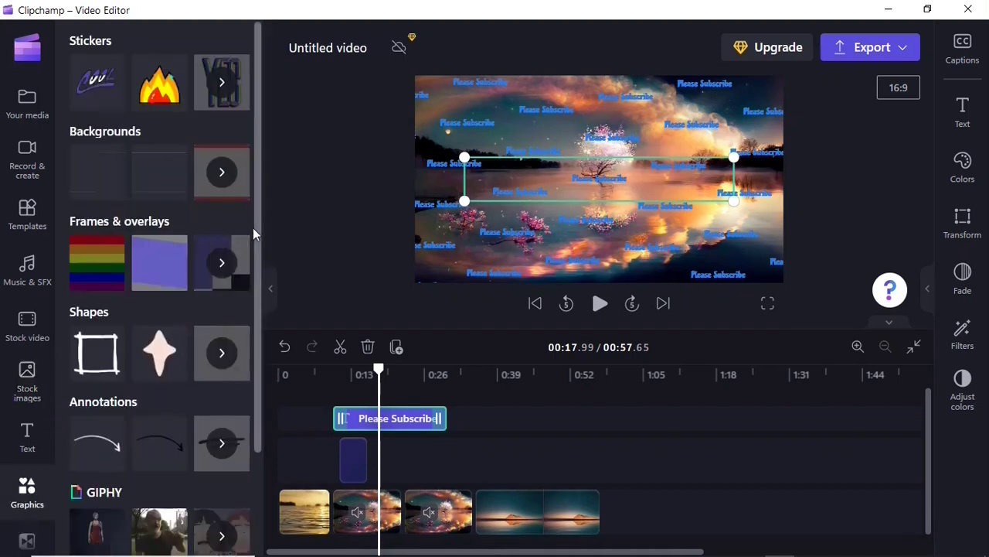
{"action": "scroll", "coordinate": [246, 335], "scroll_direction": "down", "scroll_amount": 3}
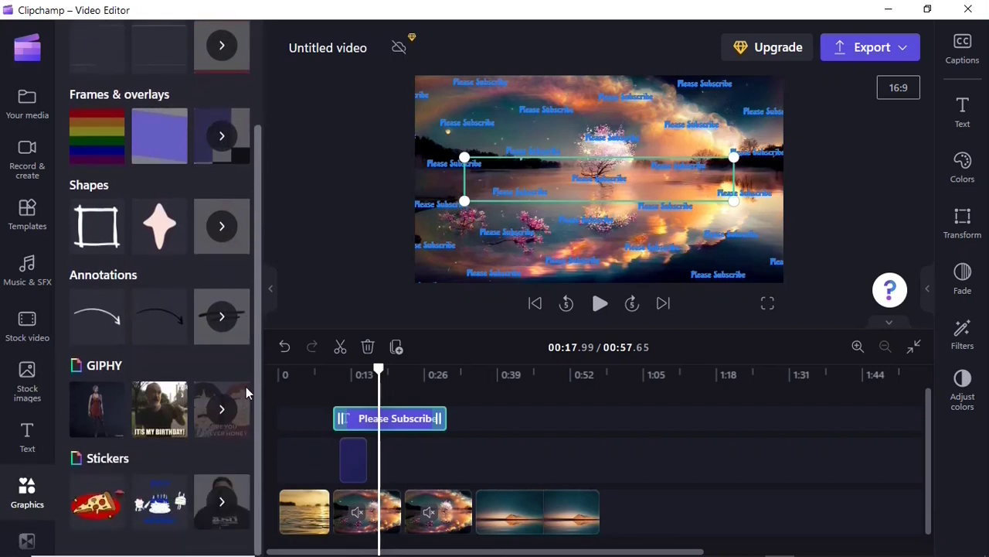
{"action": "scroll", "coordinate": [249, 372], "scroll_direction": "up", "scroll_amount": 3}
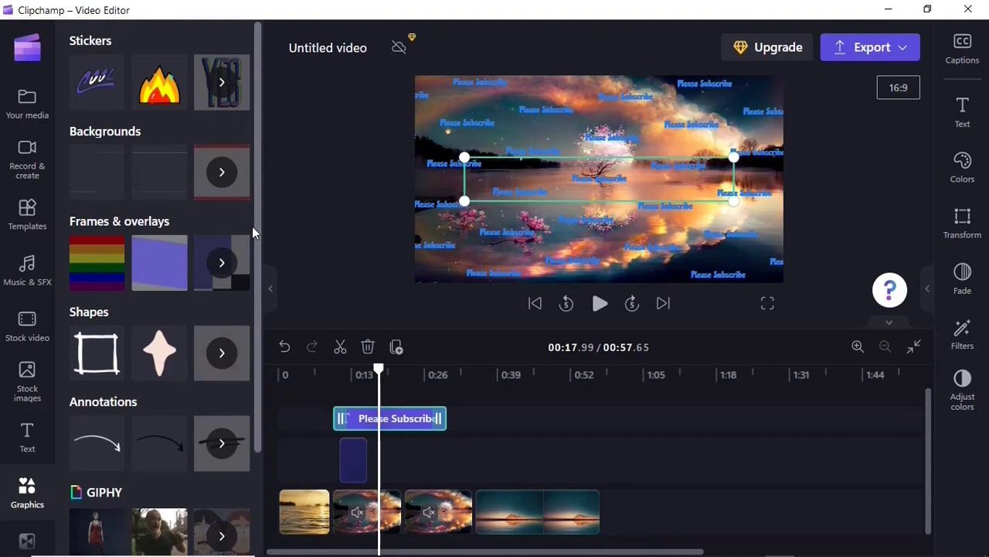
- Review the record and create options and browse the music and sound effects library, closing it when finished
{"action": "left_click", "coordinate": [21, 164]}
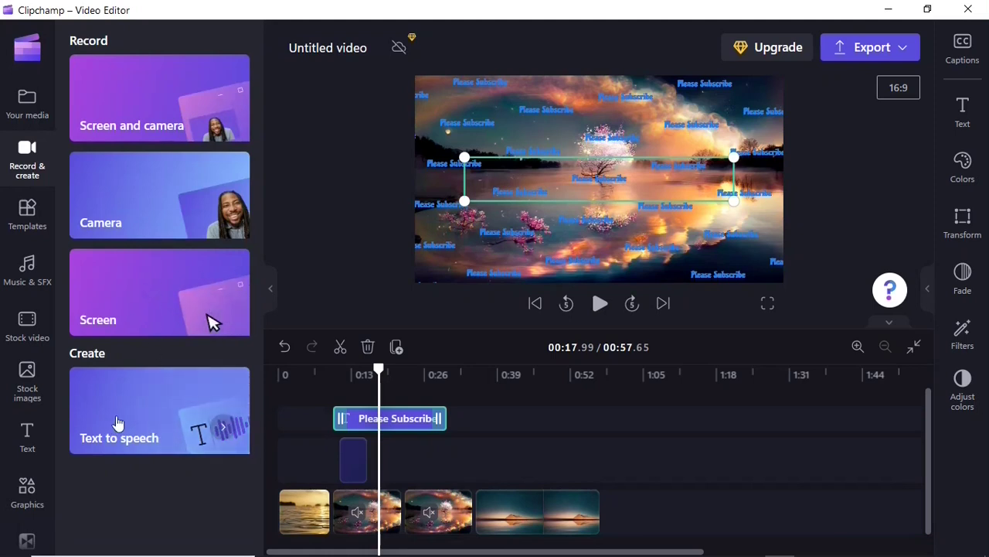
{"action": "left_click", "coordinate": [32, 274]}
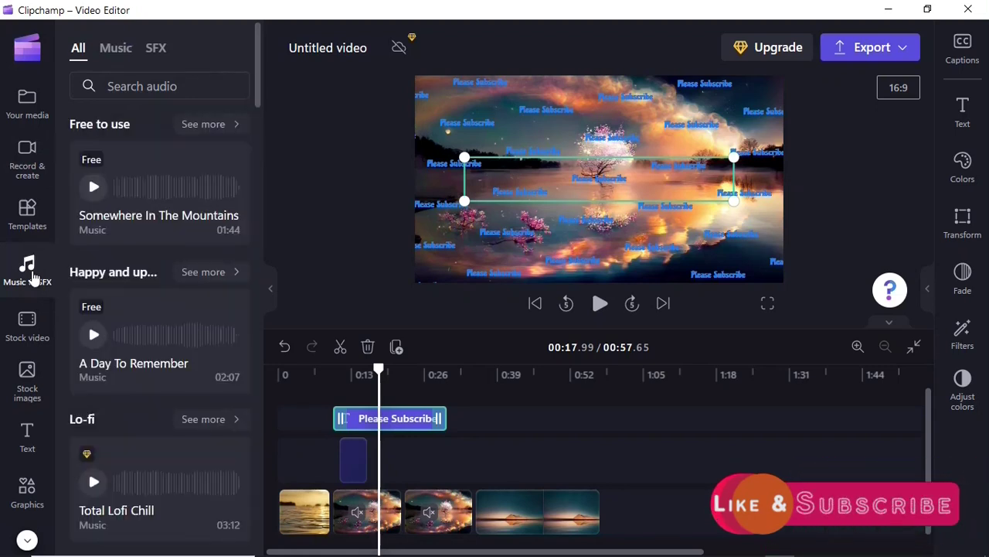
{"action": "scroll", "coordinate": [258, 133], "scroll_direction": "down", "scroll_amount": 1}
{"action": "left_click_drag", "start_coordinate": [255, 132], "coordinate": [259, 111]}
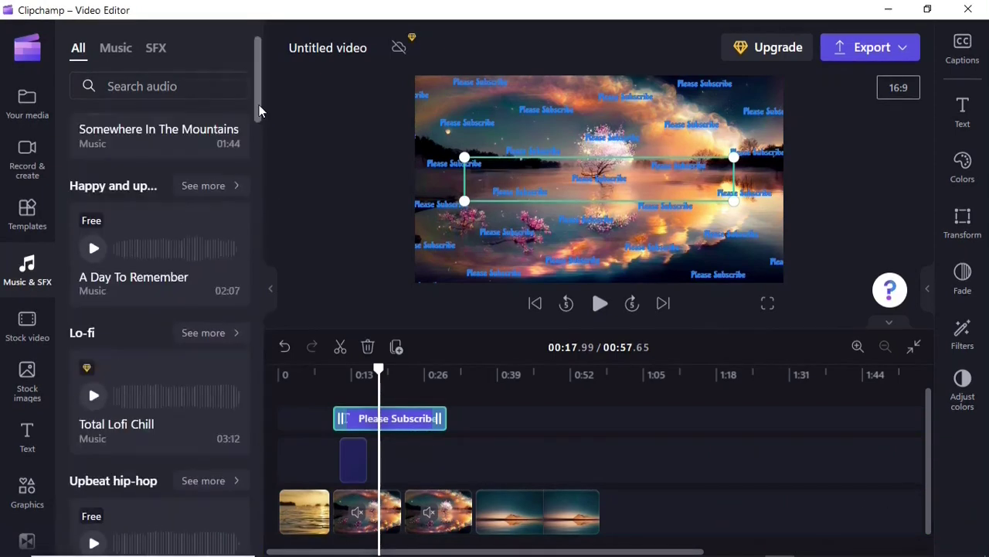
{"action": "left_click", "coordinate": [26, 267]}
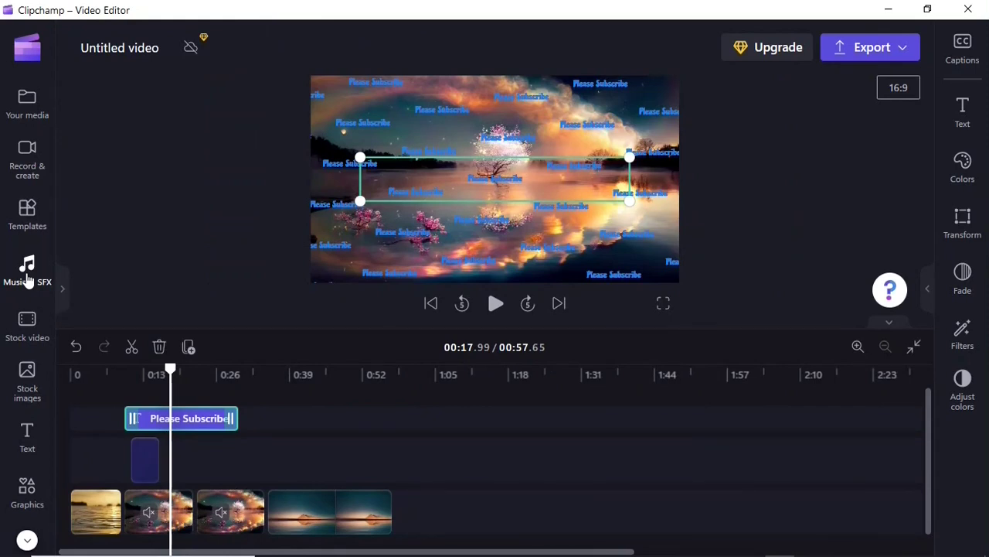
- Export the video in 1080p high quality and look through the available save and share destinations
{"action": "left_click", "coordinate": [901, 49]}
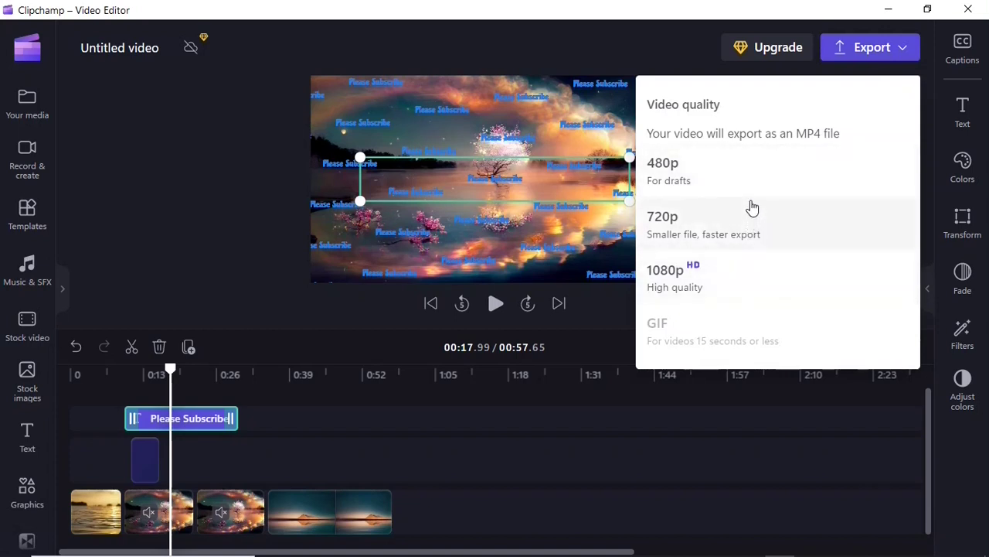
{"action": "left_click", "coordinate": [720, 286]}
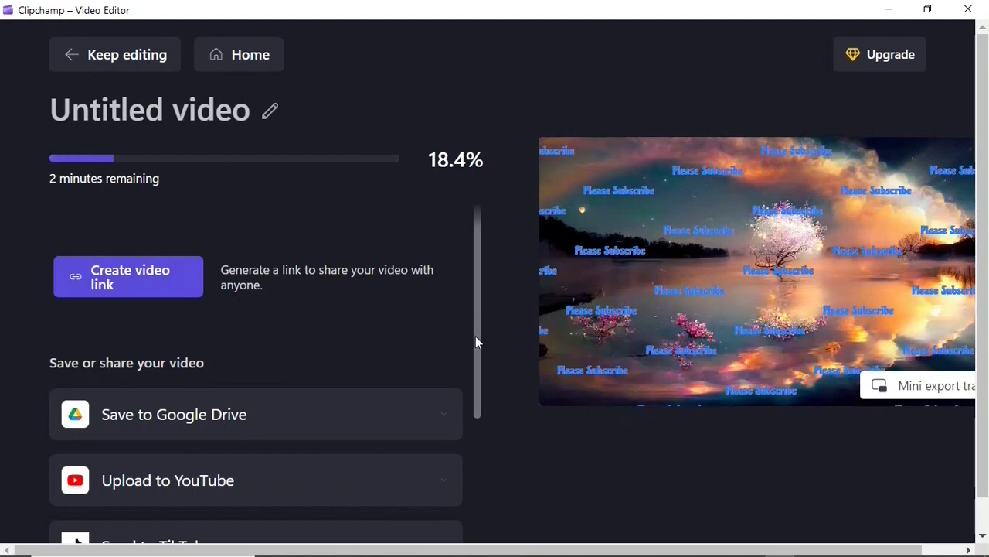
{"action": "scroll", "coordinate": [476, 336], "scroll_direction": "down", "scroll_amount": 1}
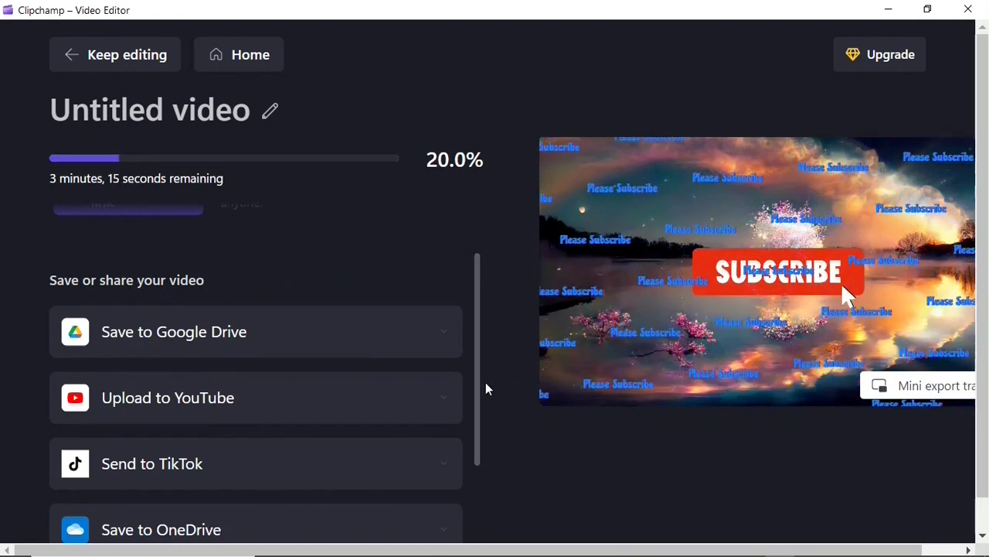
{"action": "scroll", "coordinate": [480, 433], "scroll_direction": "down", "scroll_amount": 1}
{"action": "scroll", "coordinate": [481, 475], "scroll_direction": "down", "scroll_amount": 1}
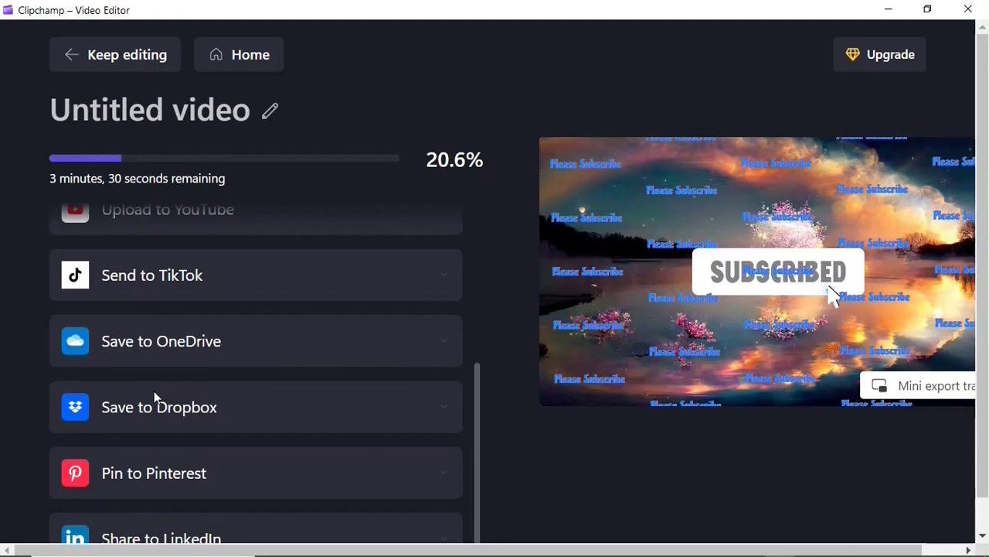
- Rename the exported video from its untitled name to "Tutorial"
{"action": "left_click", "coordinate": [270, 111]}
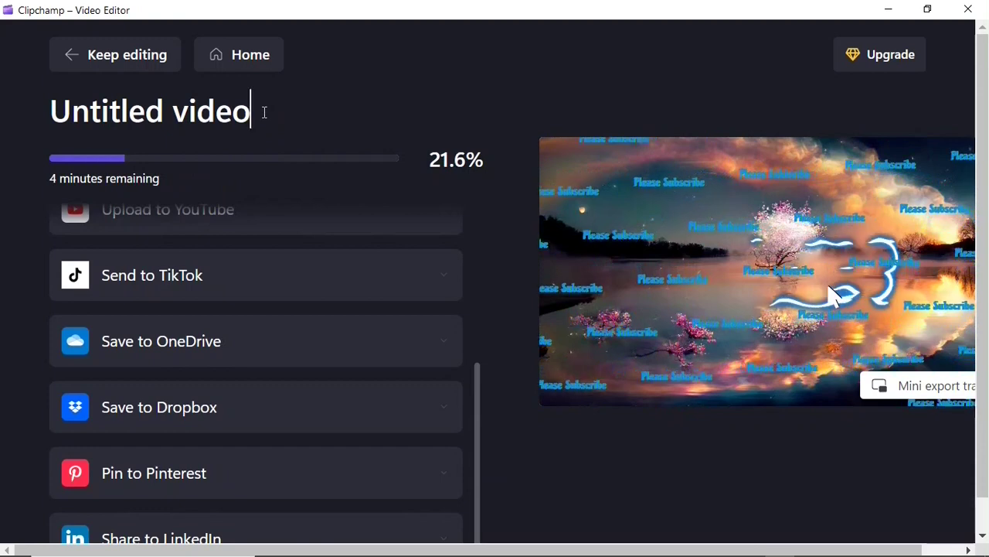
{"action": "key", "text": "ctrl+a"}
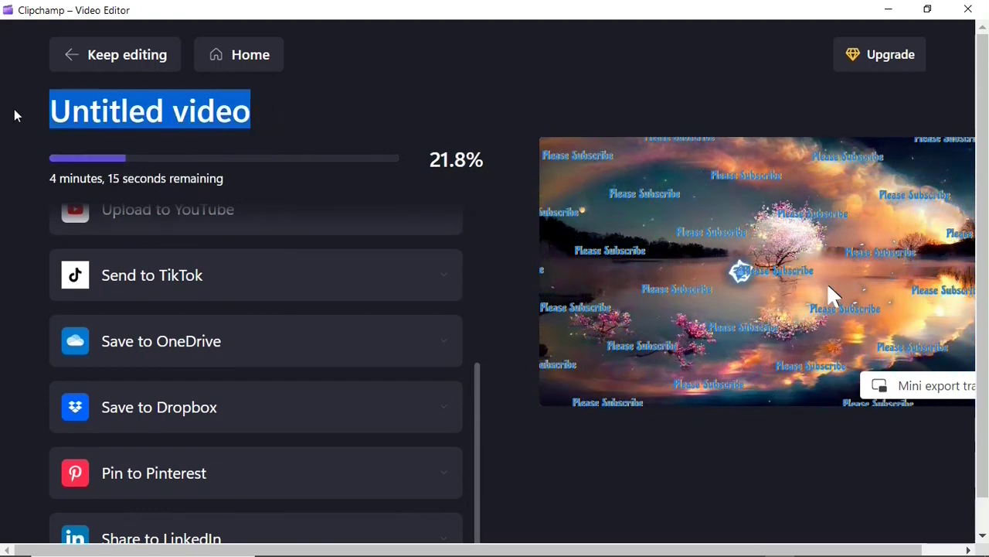
{"action": "type", "text": "Tutorial"}
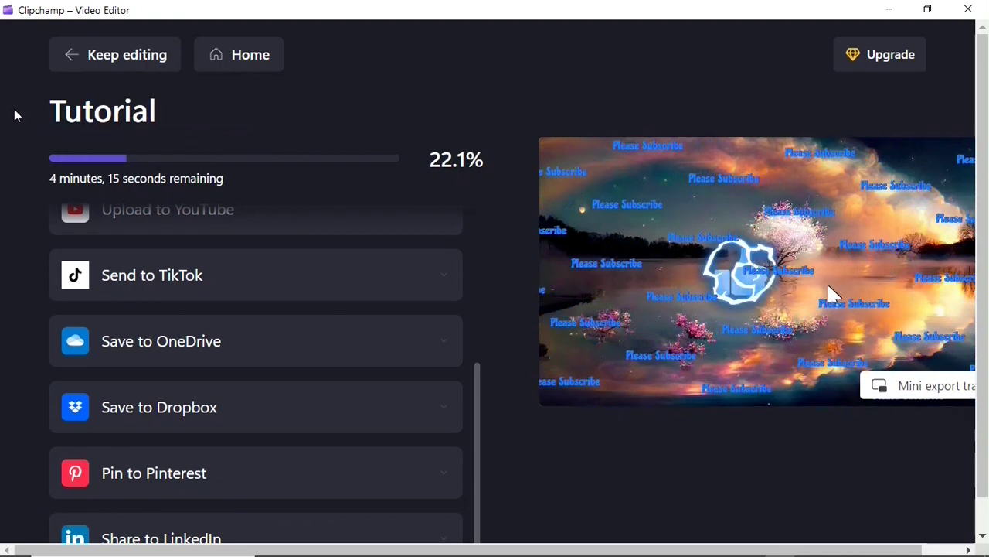
{"action": "key", "text": "Return"}
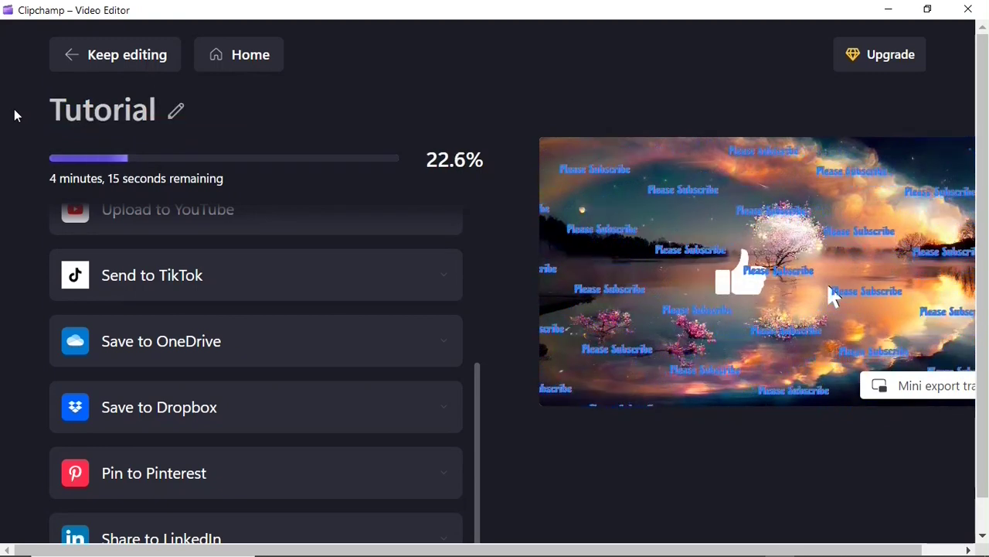